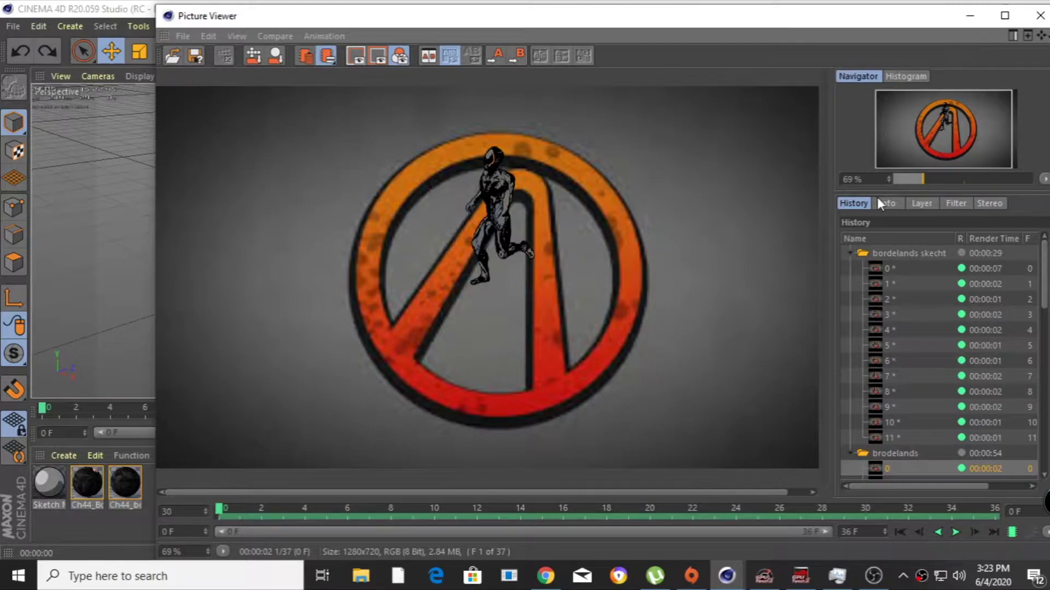
# Play back the rendered Borderlands-style animation in an enlarged Picture Viewer, return it to frame 0, and put the viewer away.
pyautogui.click(955, 532)
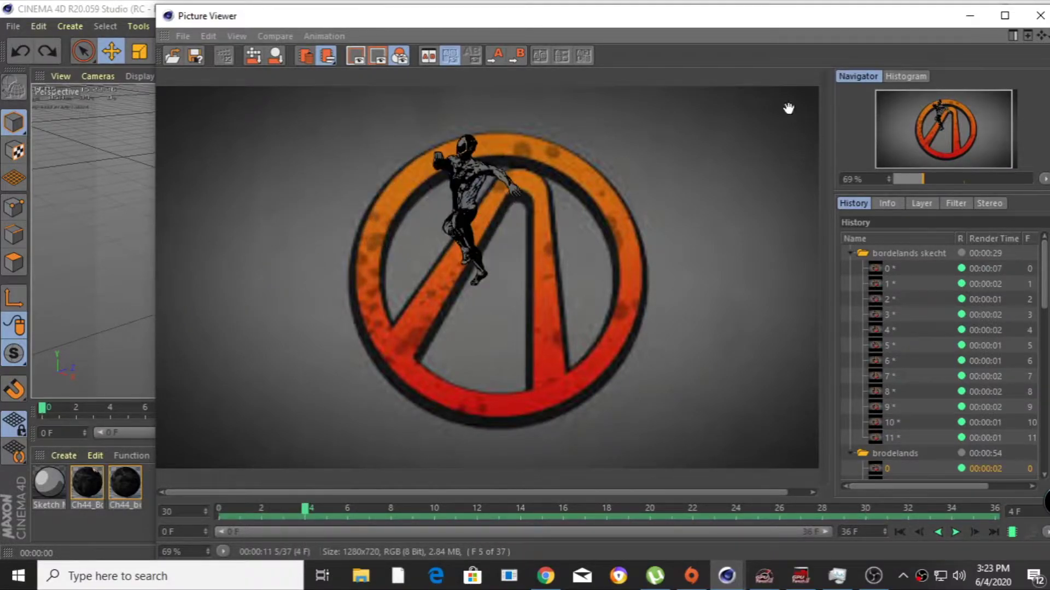
pyautogui.click(1004, 16)
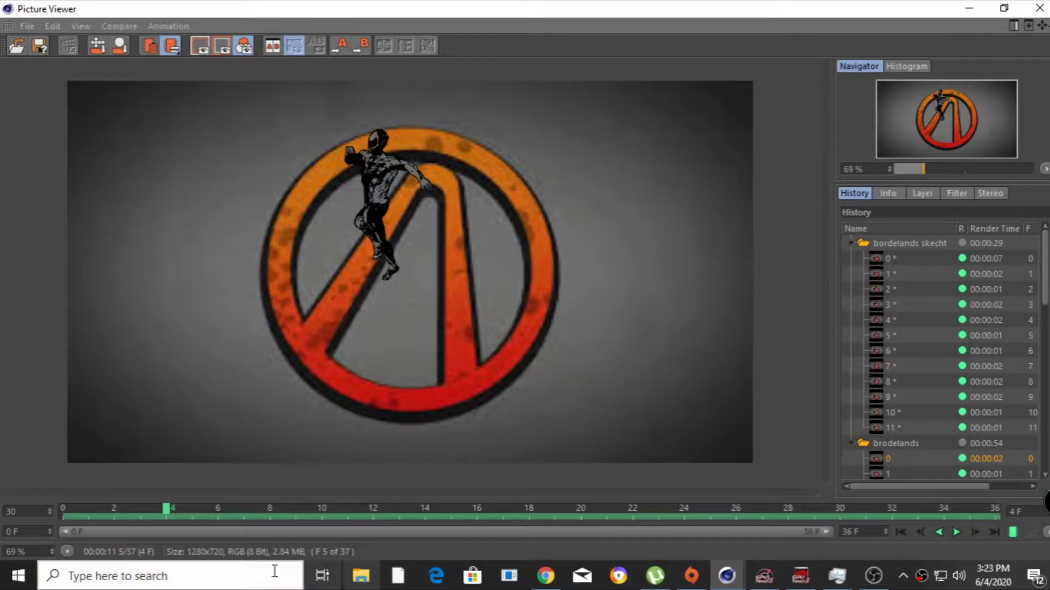
pyautogui.moveTo(255, 509); pyautogui.dragTo(61, 508)
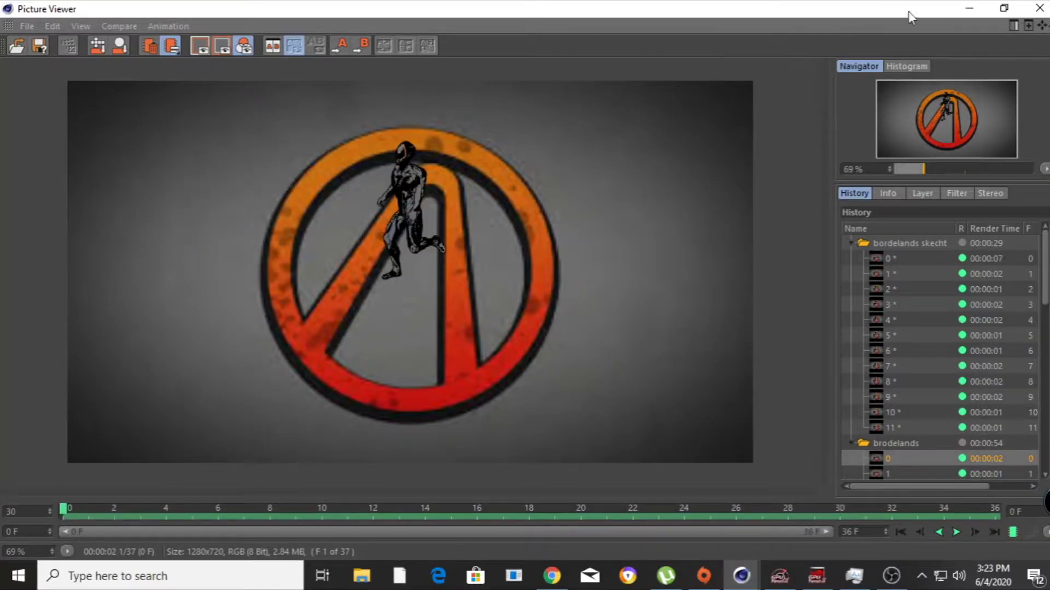
pyautogui.click(975, 9)
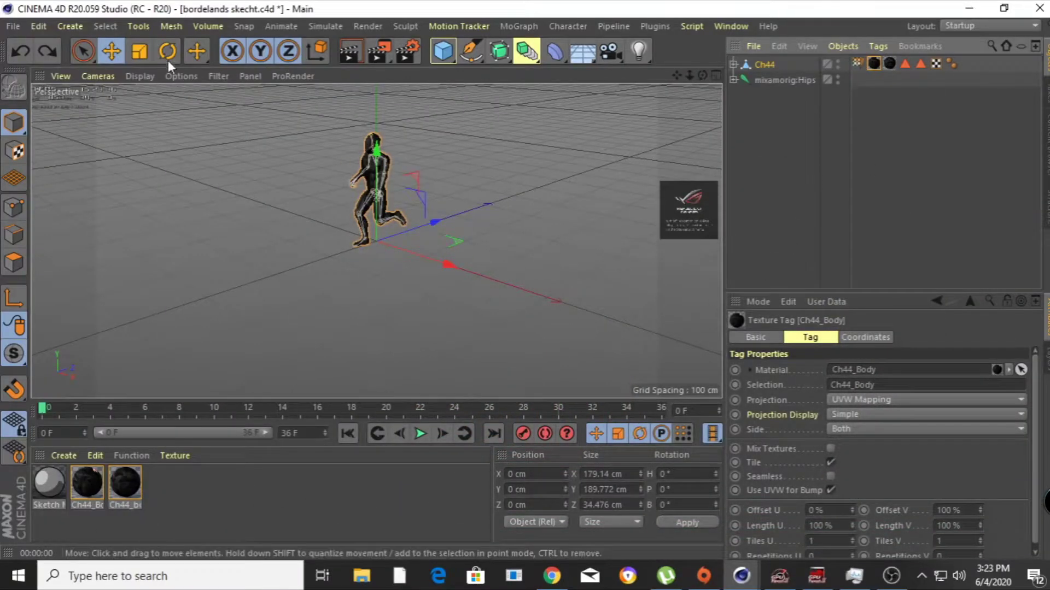
# Create a new empty project.
pyautogui.click(11, 26)
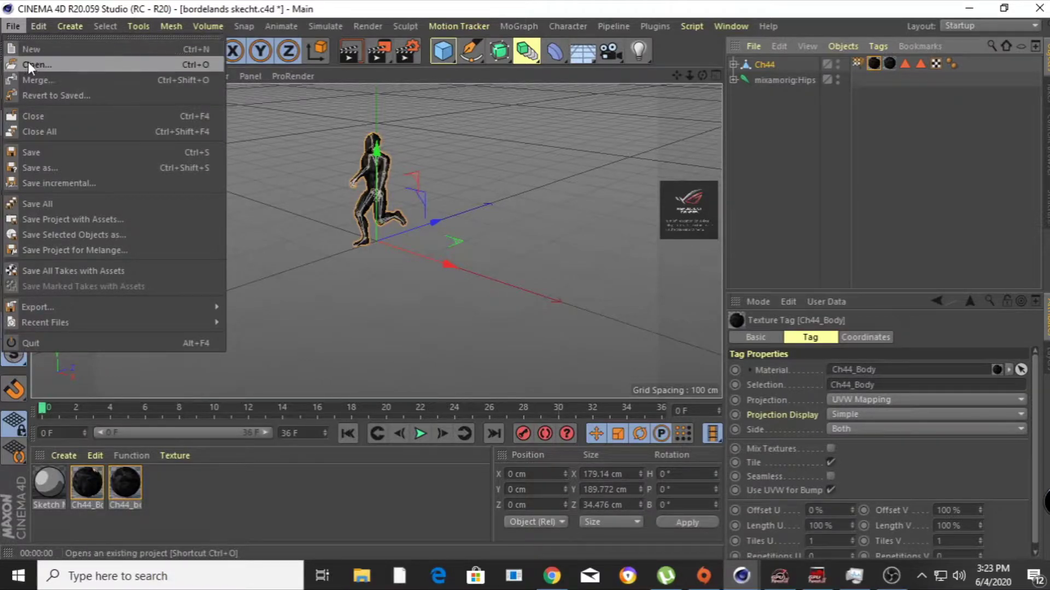
pyautogui.click(41, 55)
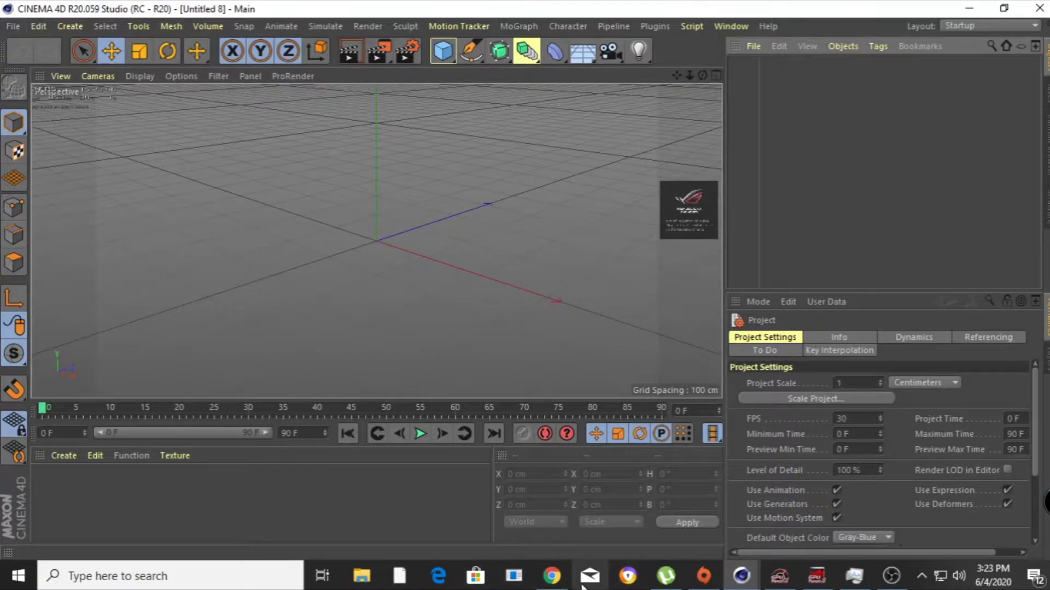
# Switch to Chrome and view the Mixamo page with the CH44_NONPBR character.
pyautogui.click(552, 575)
pyautogui.click(276, 11)
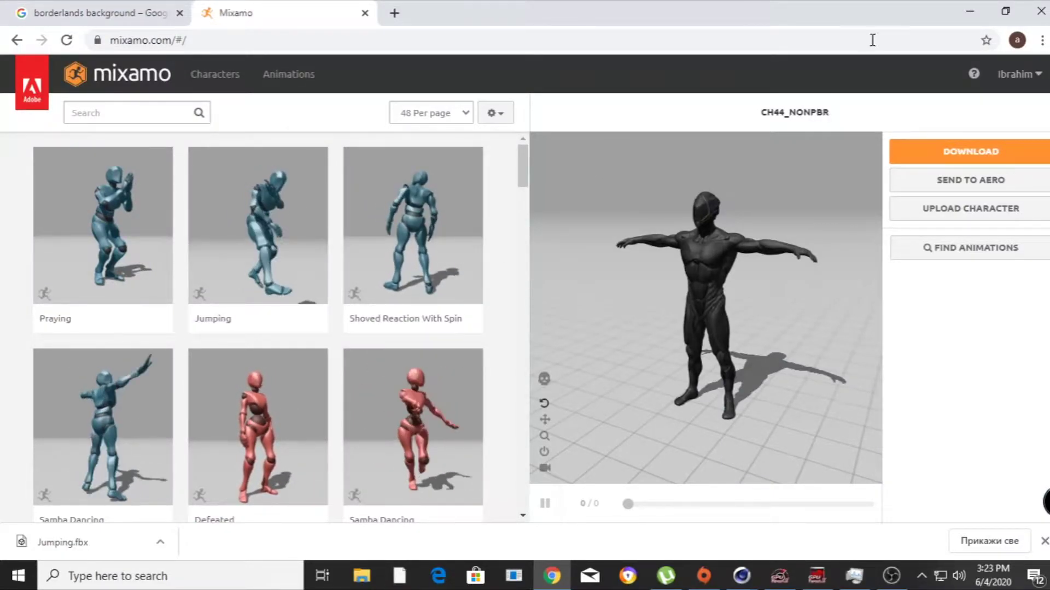
pyautogui.click(1001, 72)
pyautogui.click(1000, 72)
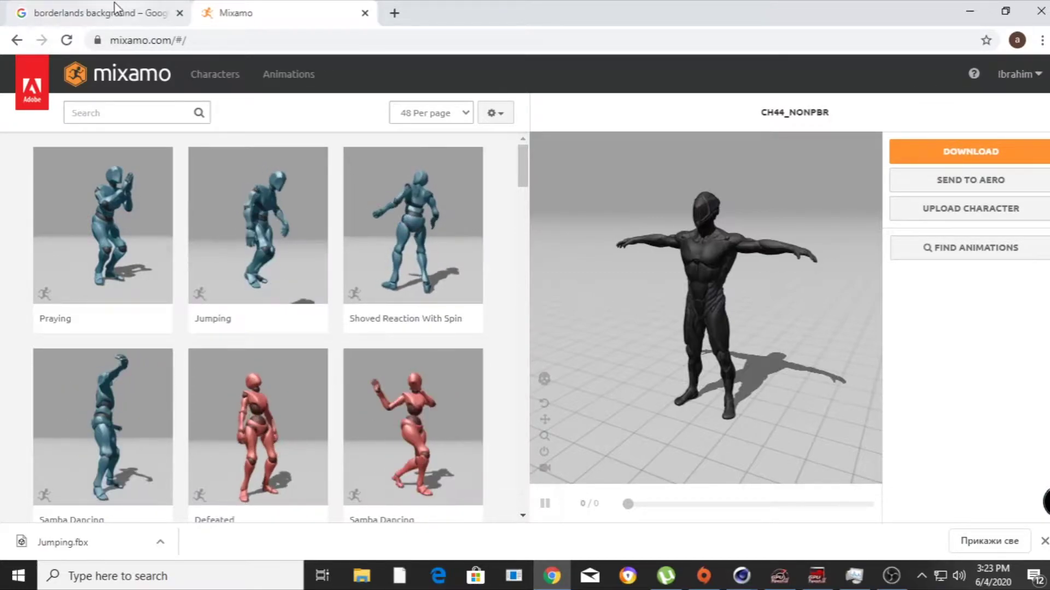
# Search Google for mixamo, open the Mixamo site from the results, and return to Cinema 4D.
pyautogui.click(82, 11)
pyautogui.click(307, 48)
pyautogui.write('mixamo')
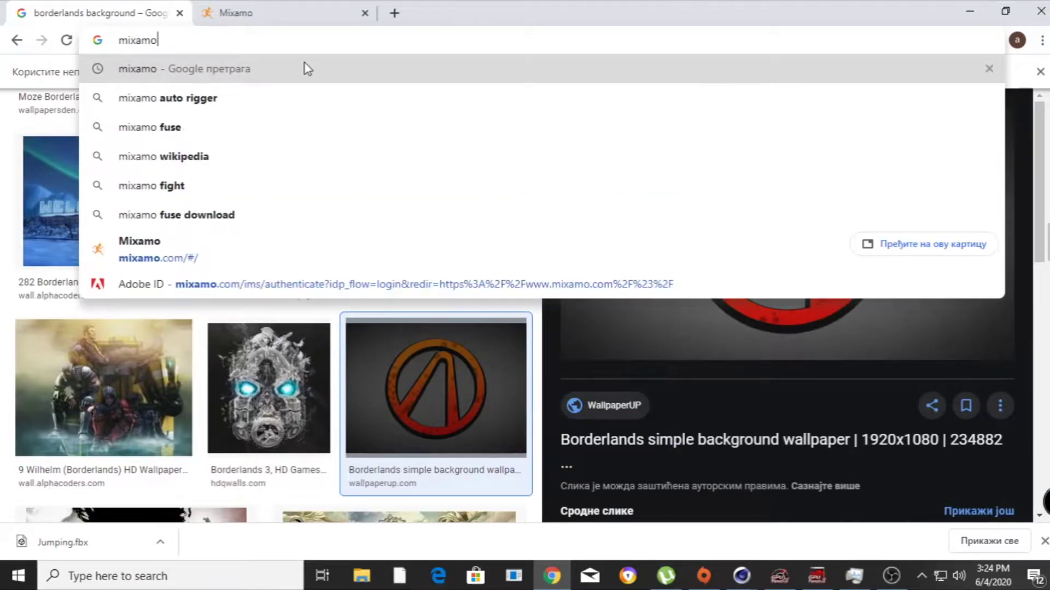
pyautogui.click(307, 68)
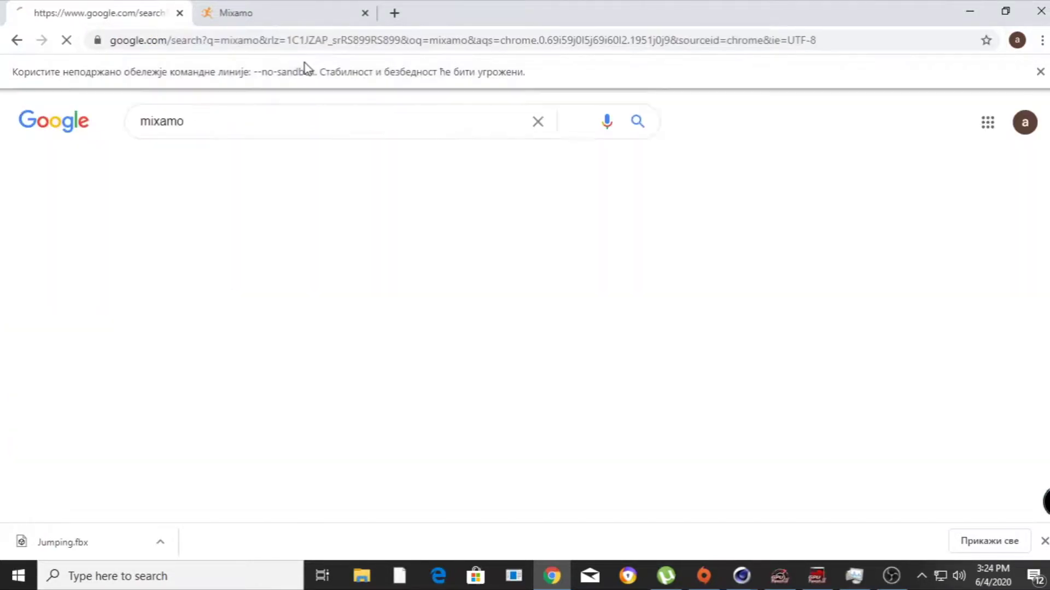
pyautogui.click(176, 260)
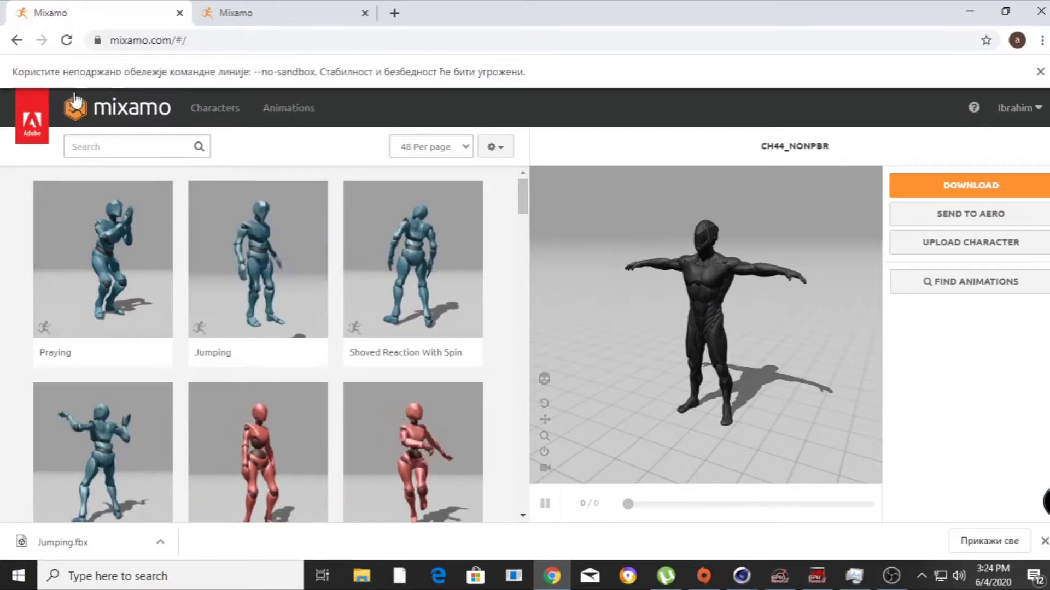
pyautogui.click(969, 11)
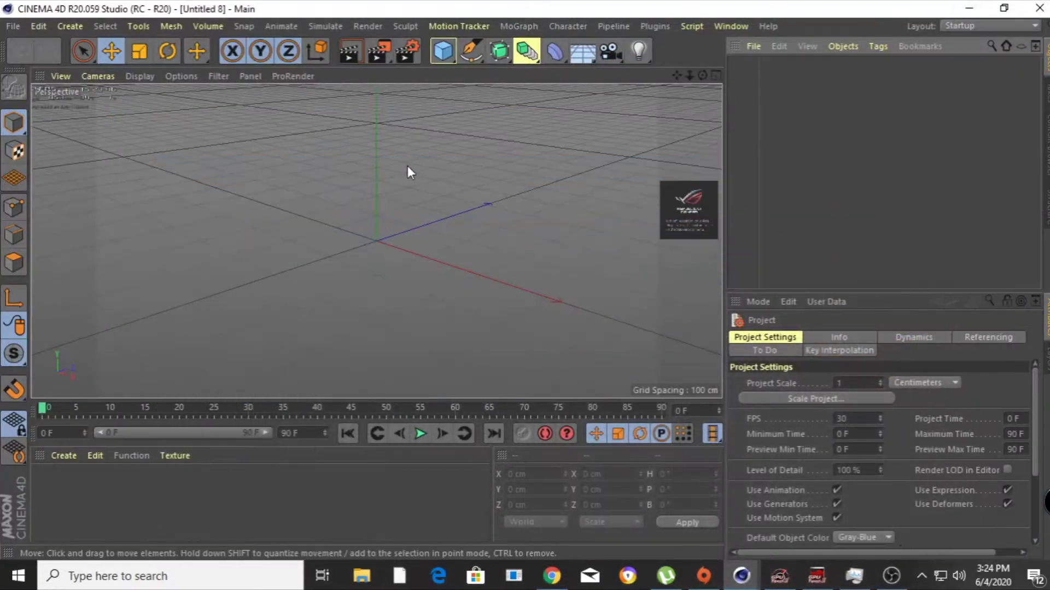
# Open Jumping.fbx from the Concrete Wall-C4D Material folder, declining to reuse the name and title of the already open project.
pyautogui.click(10, 27)
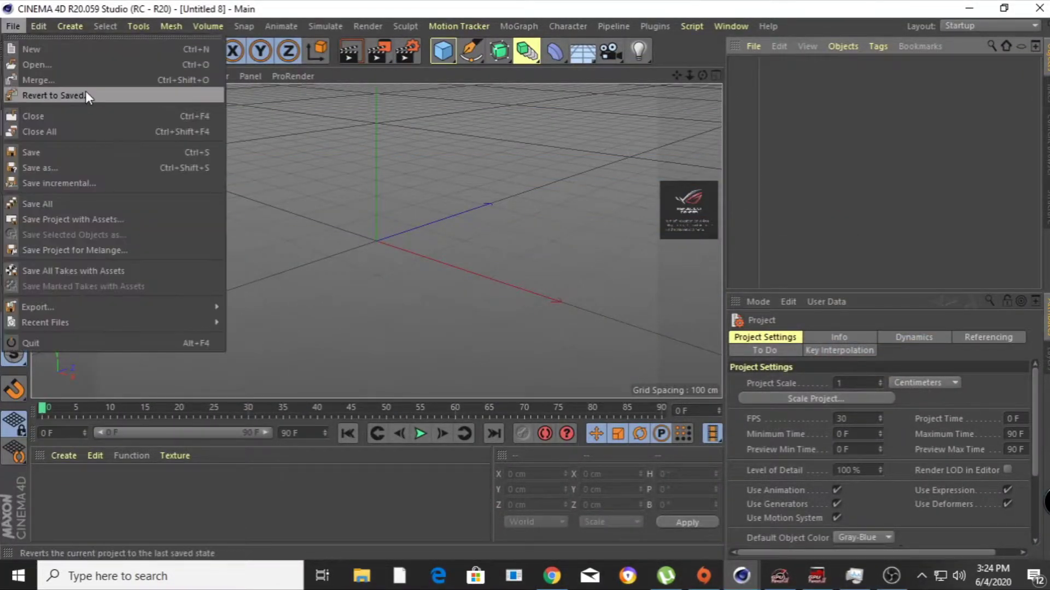
pyautogui.click(140, 65)
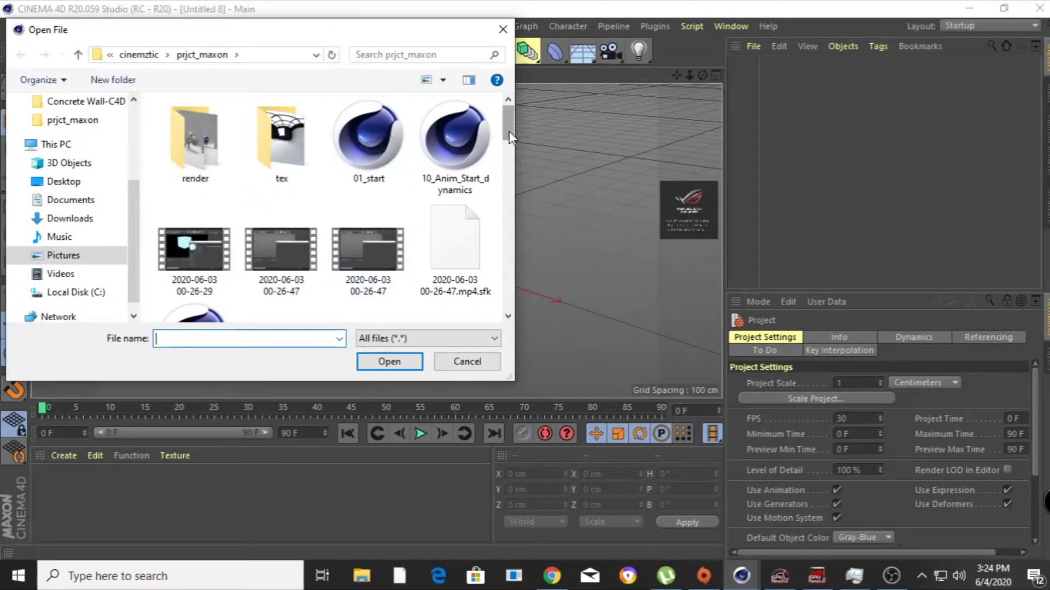
pyautogui.moveTo(510, 131)
pyautogui.mouseDown()
pyautogui.moveTo(509, 149)
pyautogui.moveTo(500, 119)
pyautogui.mouseUp()
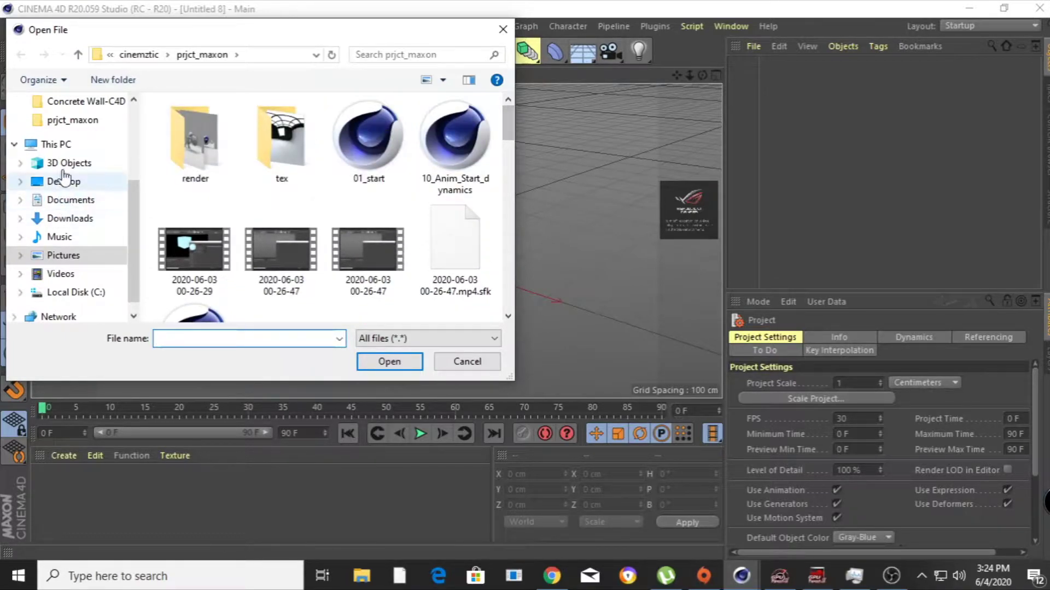
pyautogui.click(82, 102)
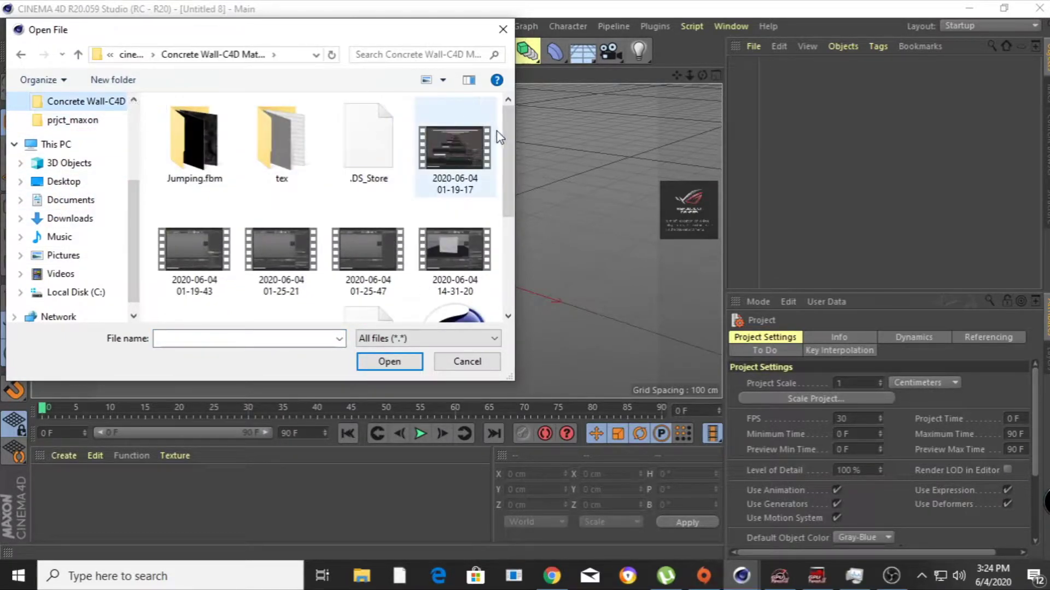
pyautogui.moveTo(506, 143); pyautogui.dragTo(503, 231)
pyautogui.click(261, 303)
pyautogui.doubleClick(261, 303)
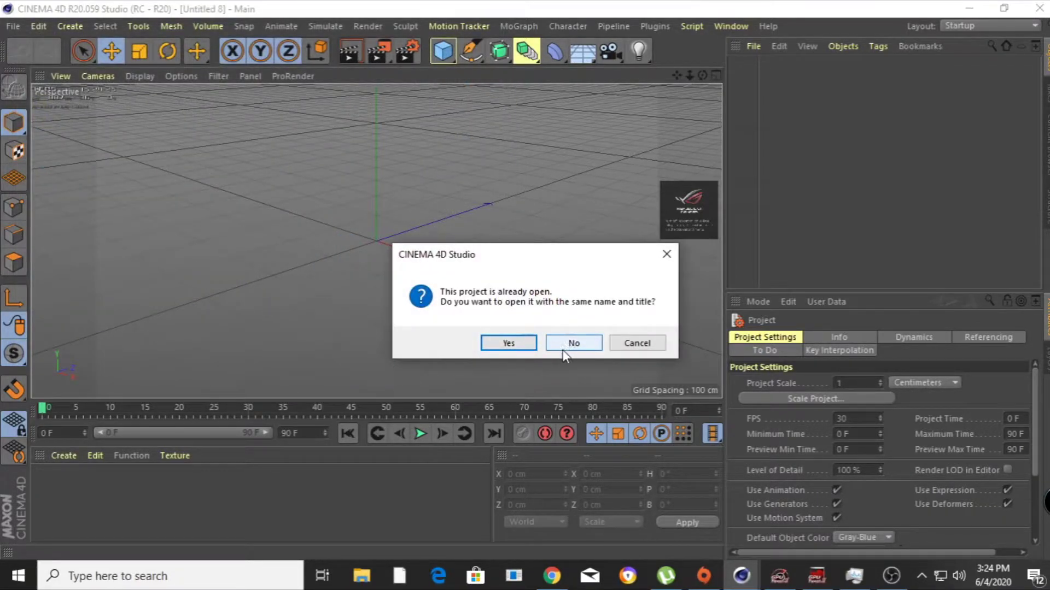
pyautogui.click(558, 344)
pyautogui.click(524, 515)
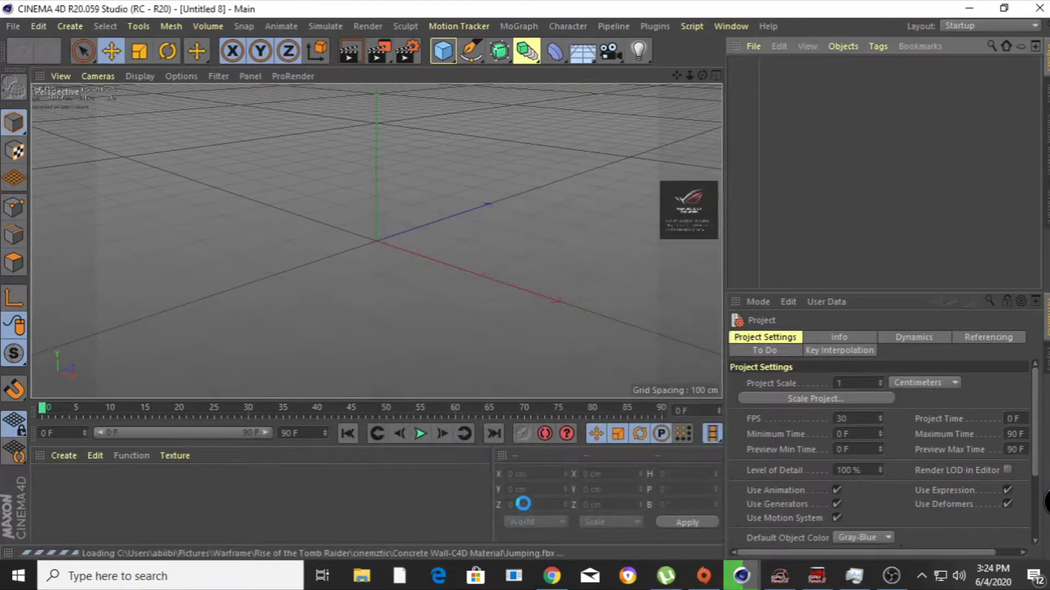
# Play the imported character's jumping animation and render a test preview of frame 0 in the viewport.
pyautogui.click(421, 434)
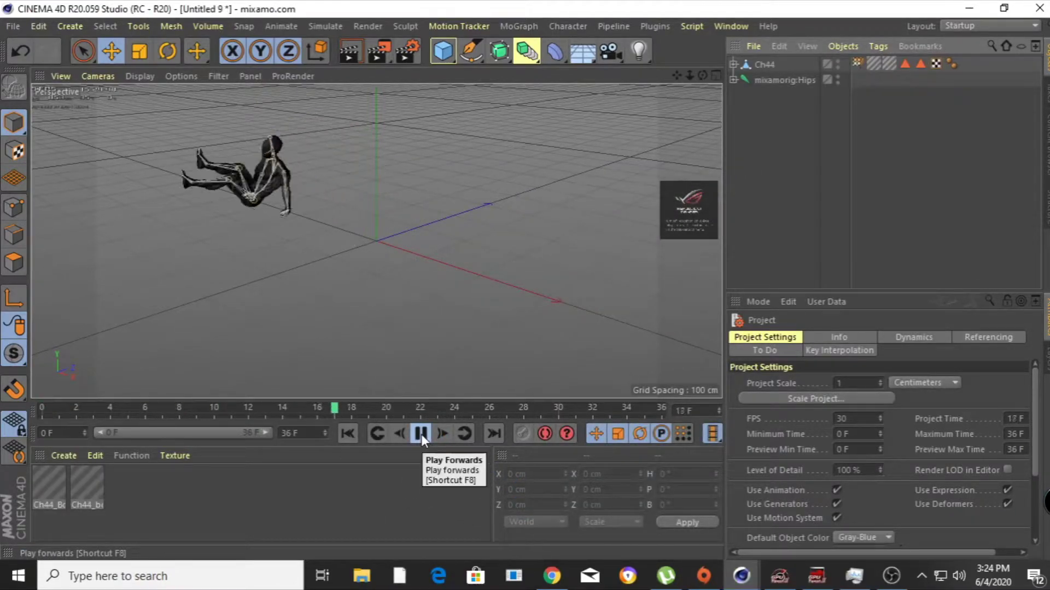
pyautogui.click(421, 434)
pyautogui.hotkey('shift', 'f')
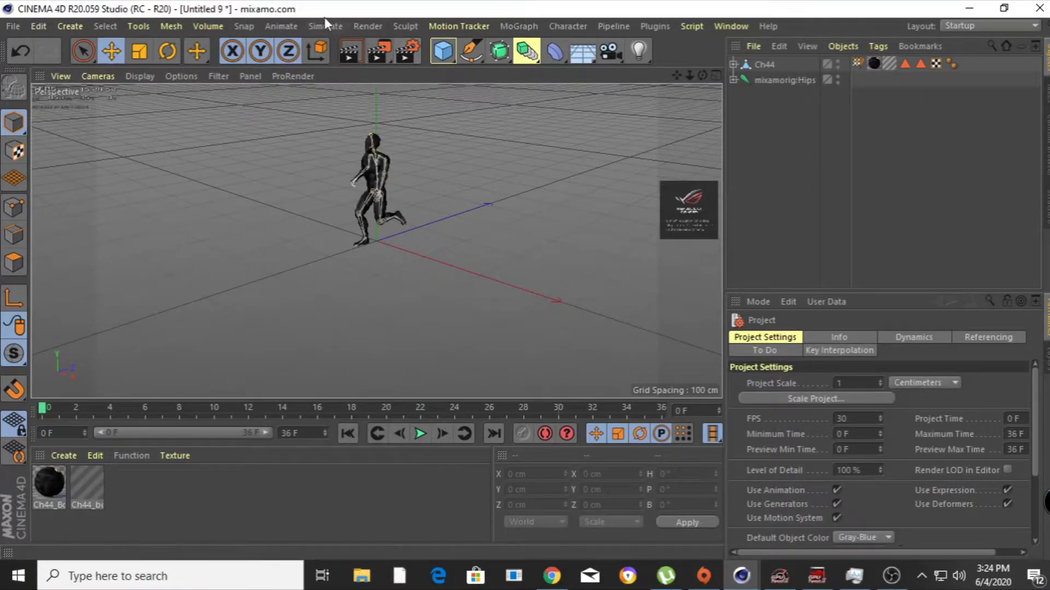
pyautogui.click(349, 51)
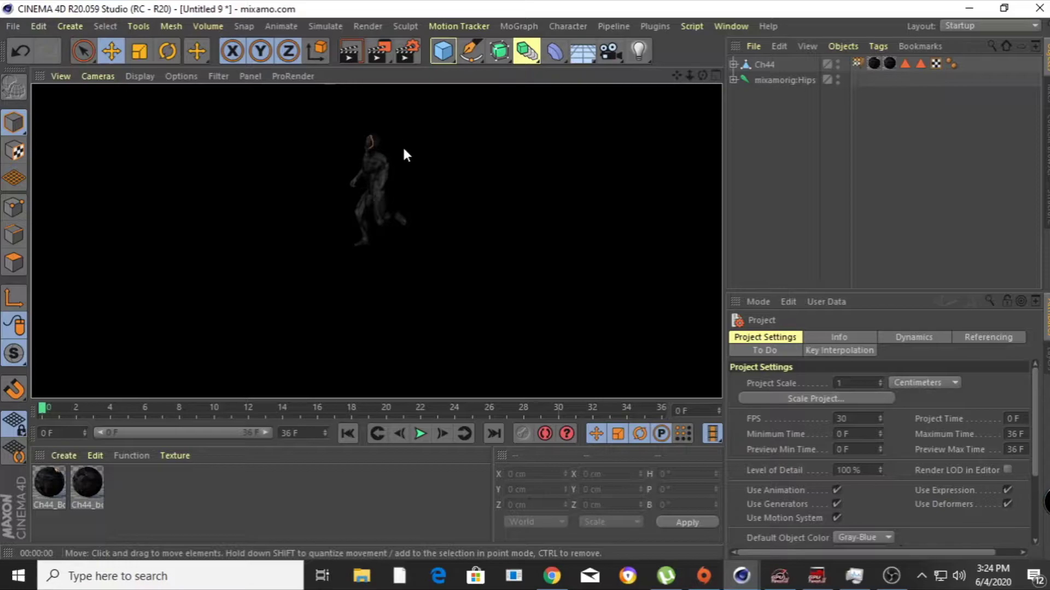
pyautogui.click(312, 127)
# Add the Sketch and Toon effect to the render settings and display its line options.
pyautogui.click(409, 55)
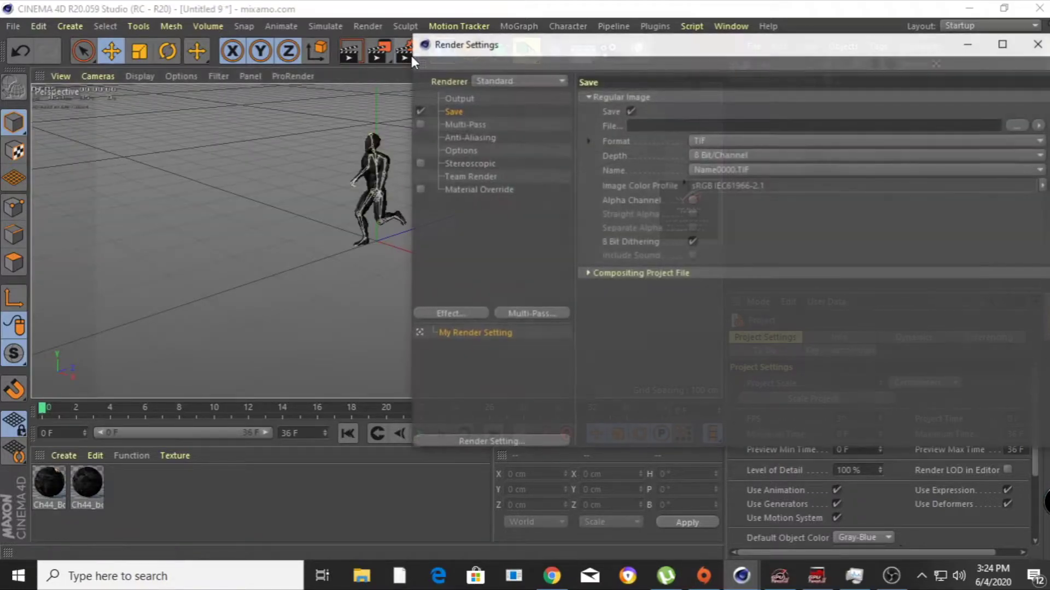
pyautogui.click(478, 312)
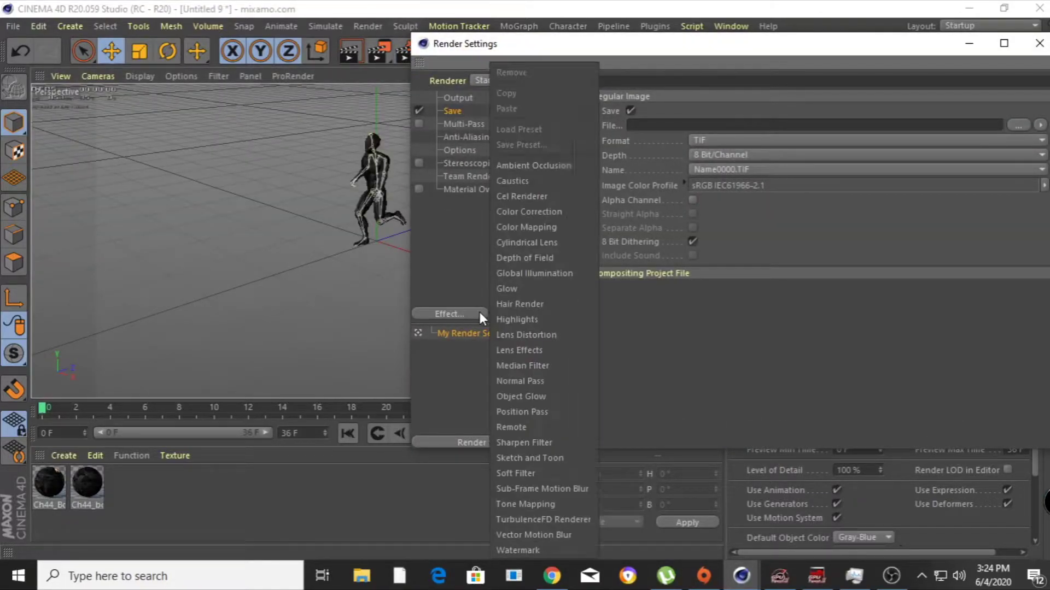
pyautogui.click(533, 457)
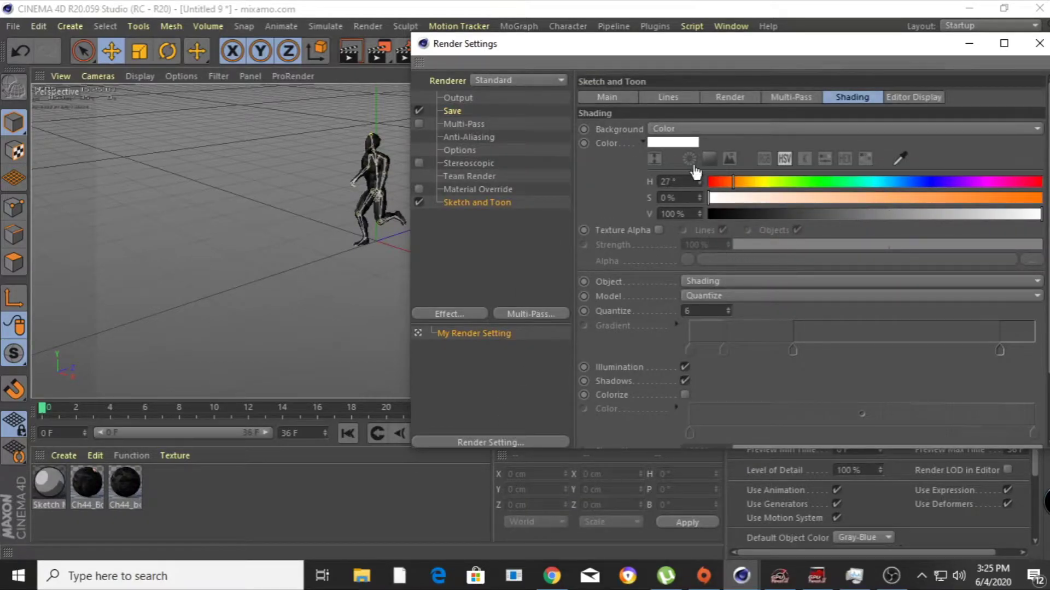
pyautogui.click(668, 97)
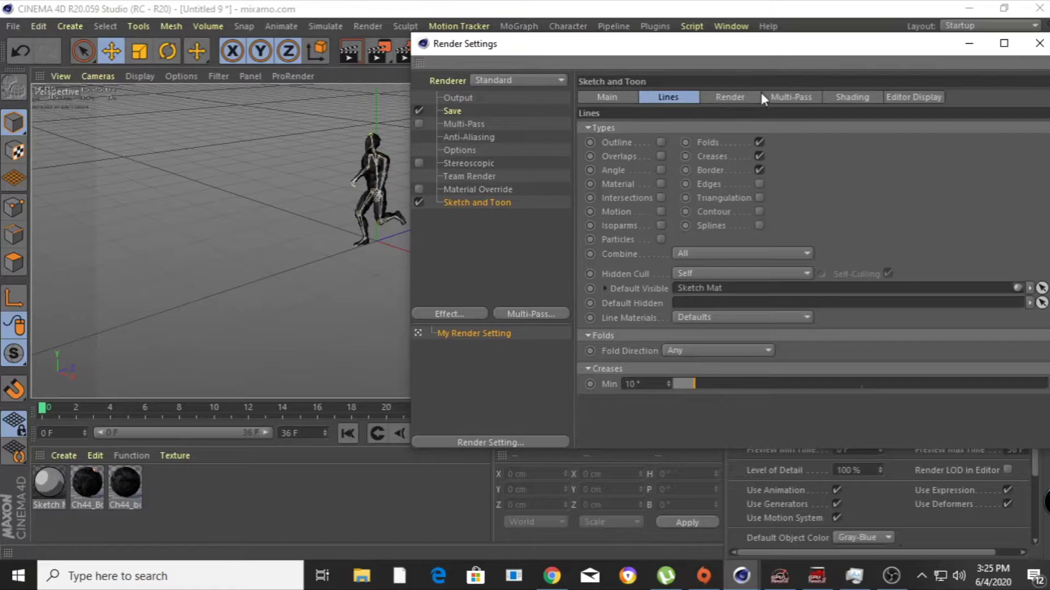
# Apply the sketch material to the Ch44 object and render a preview of the character in the viewport.
pyautogui.moveTo(638, 47); pyautogui.dragTo(602, 344)
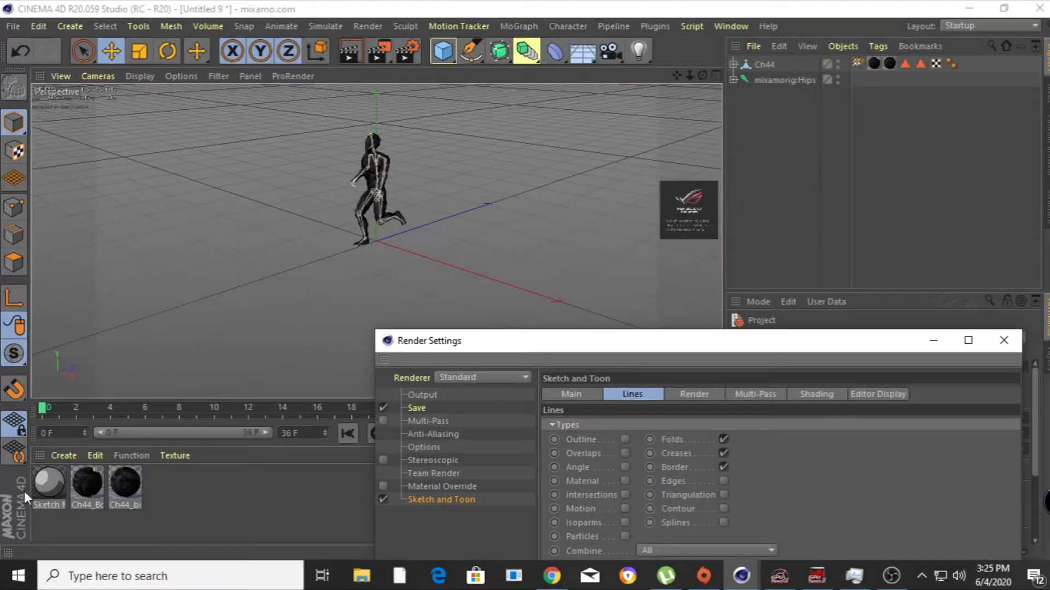
pyautogui.moveTo(49, 482); pyautogui.dragTo(321, 281)
pyautogui.moveTo(778, 70); pyautogui.dragTo(778, 71)
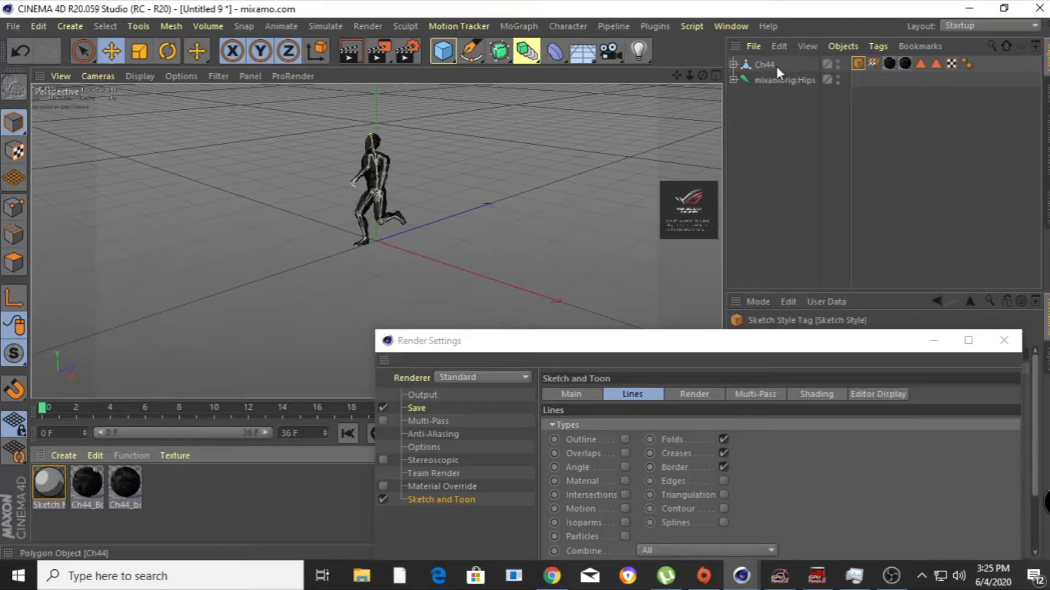
pyautogui.click(346, 50)
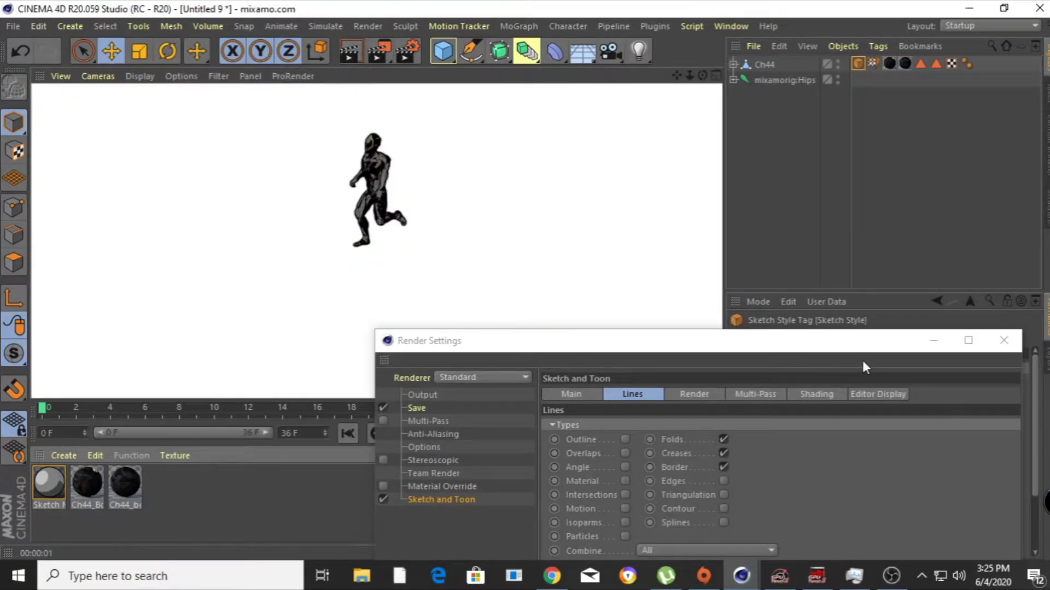
pyautogui.click(932, 341)
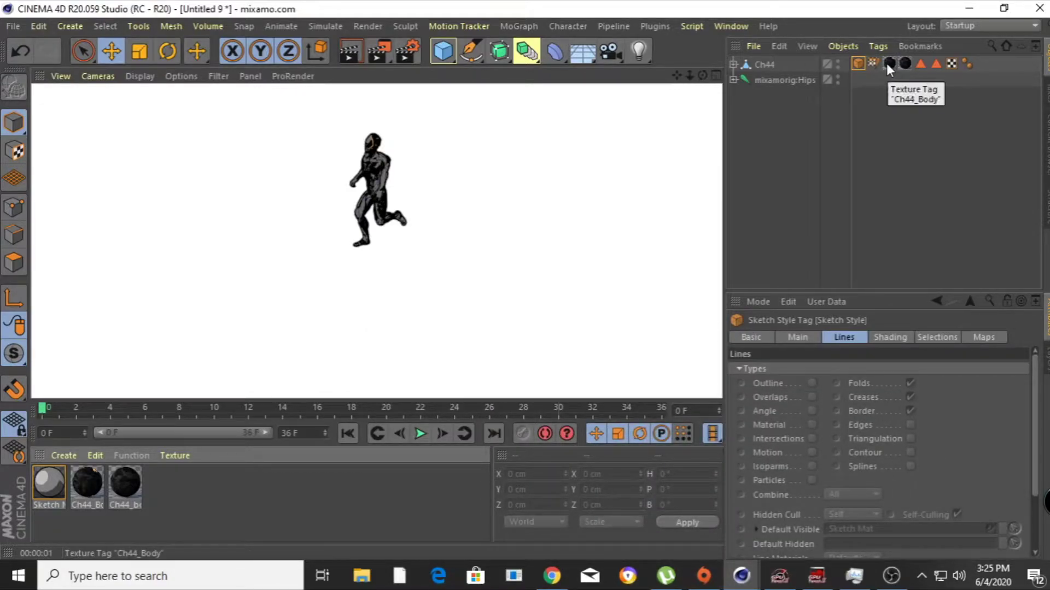
# Create a new standard material with its default white color and apply it to the Ch44 object.
pyautogui.doubleClick(169, 493)
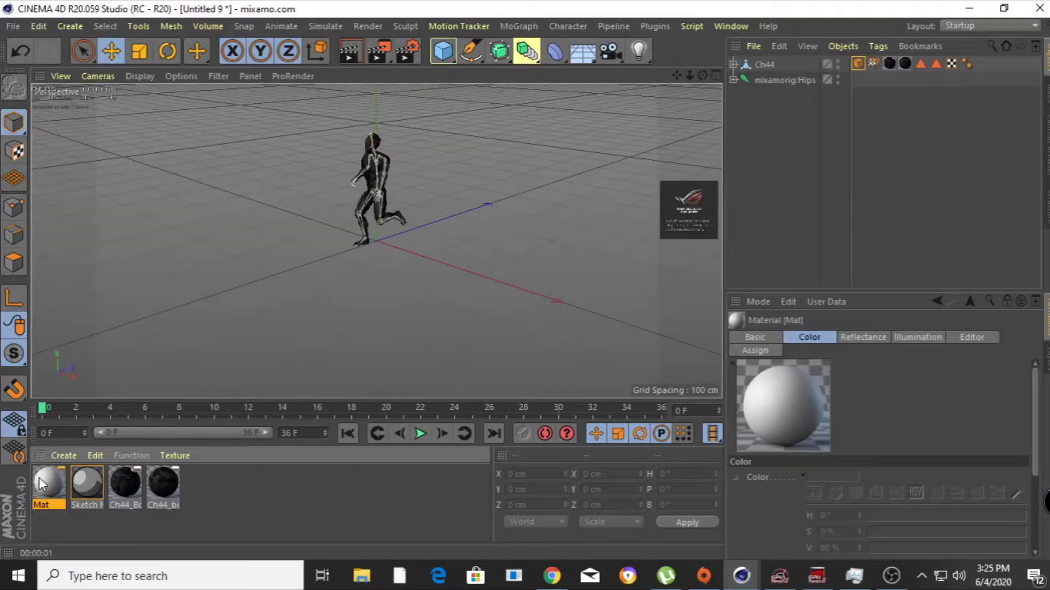
pyautogui.doubleClick(48, 482)
pyautogui.click(278, 258)
pyautogui.click(276, 217)
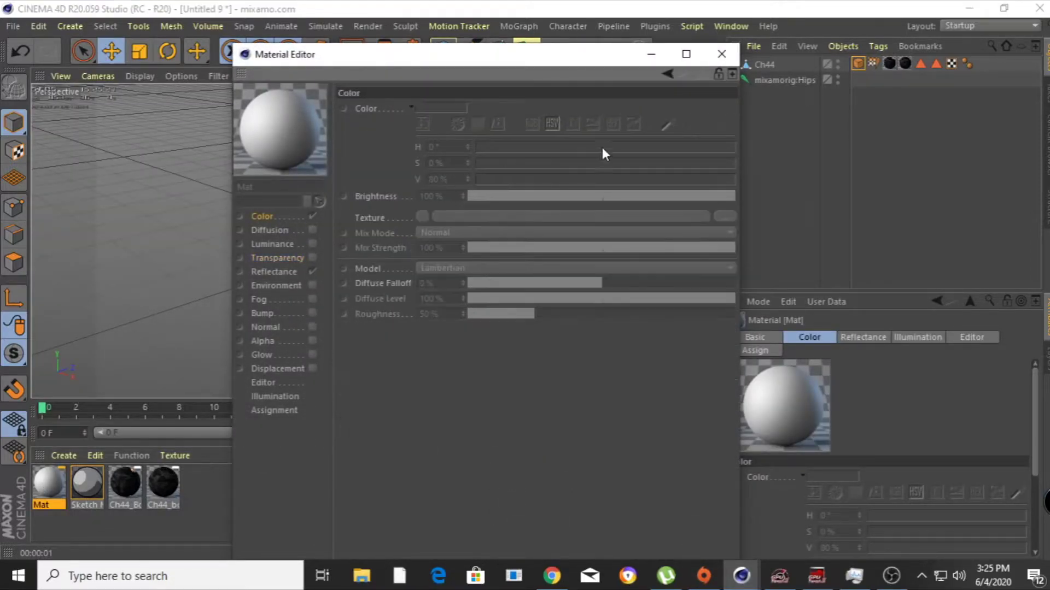
pyautogui.click(723, 55)
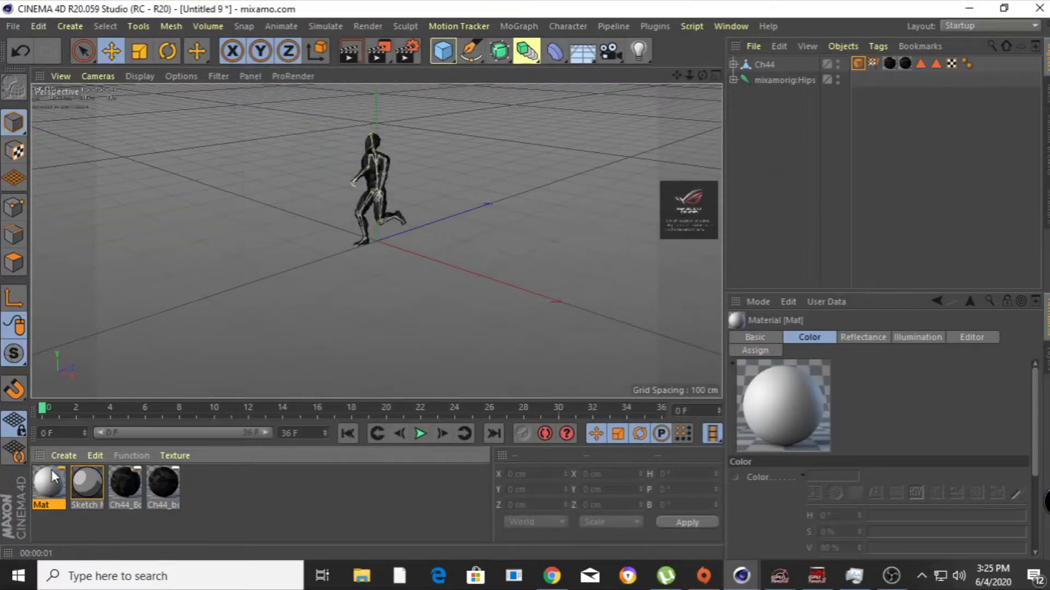
pyautogui.moveTo(802, 77); pyautogui.dragTo(766, 64)
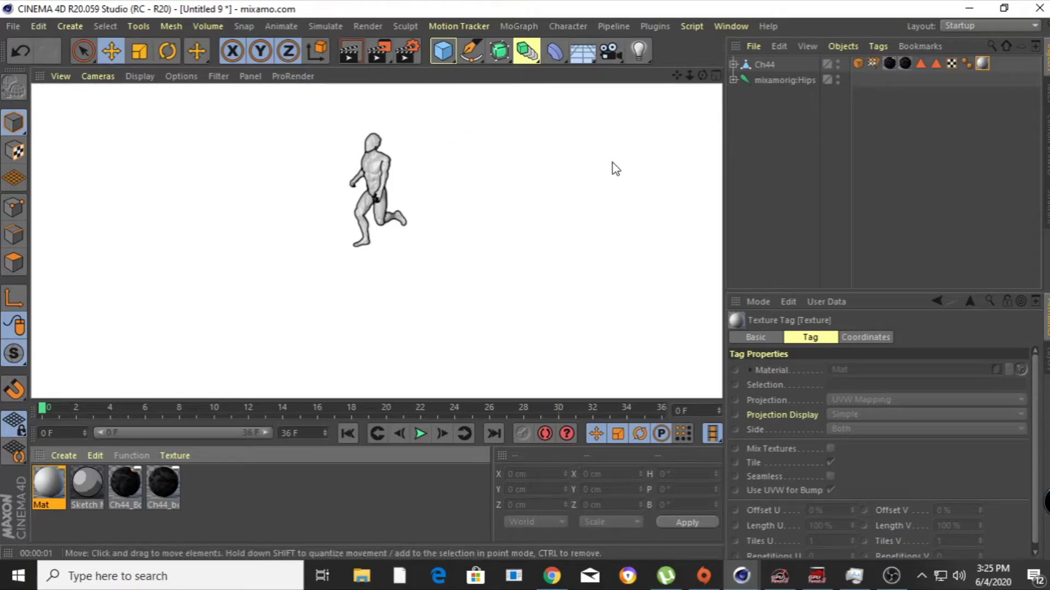
# Review the line type options in the Sketch Style tag on the Ch44 object.
pyautogui.click(856, 63)
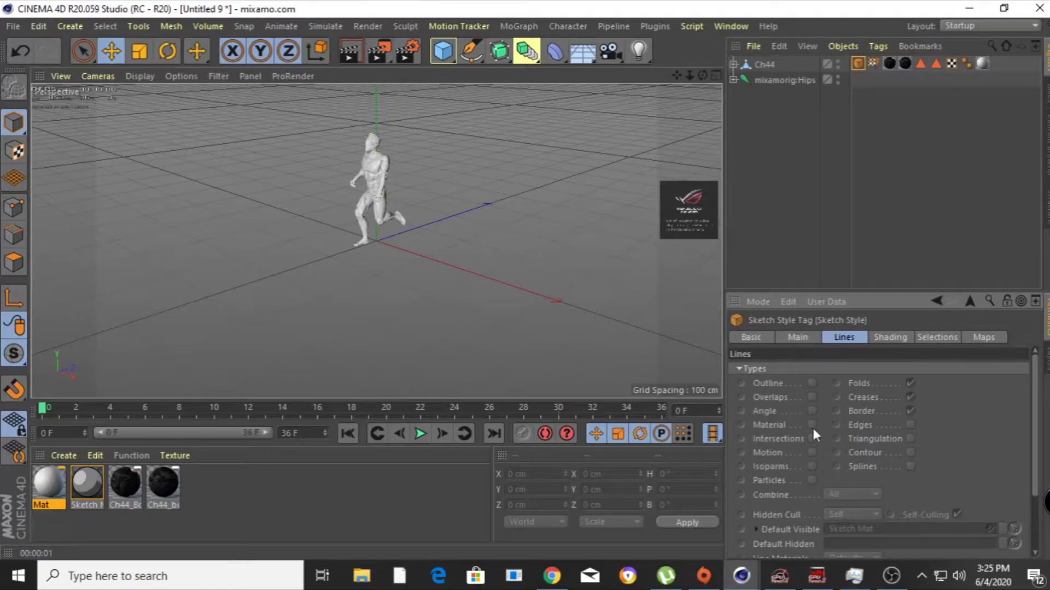
pyautogui.scroll(-1, 809, 420)
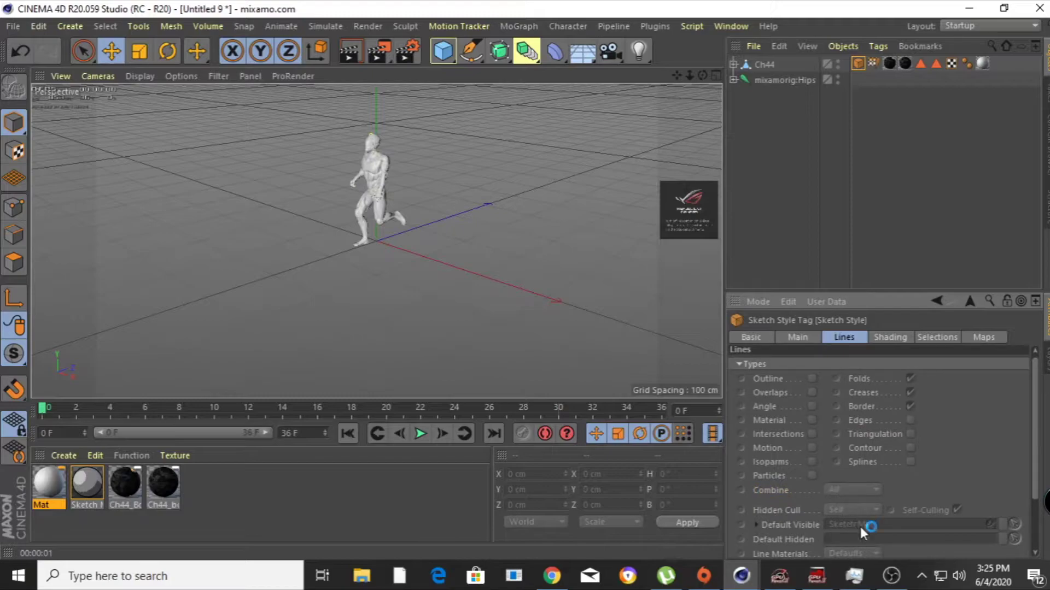
pyautogui.moveTo(1034, 444); pyautogui.dragTo(1028, 506)
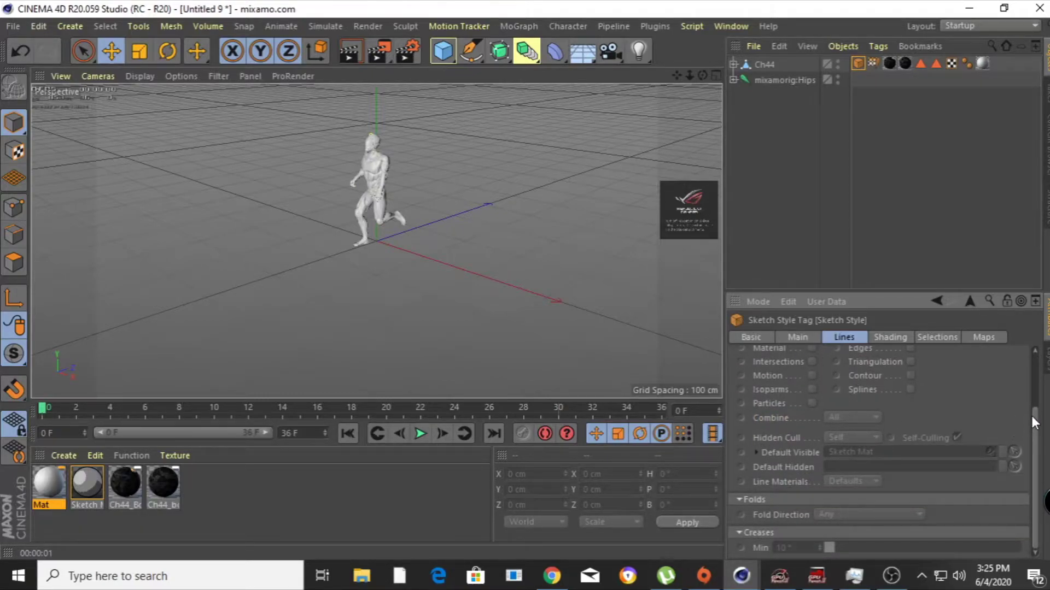
pyautogui.moveTo(1031, 421); pyautogui.dragTo(1032, 350)
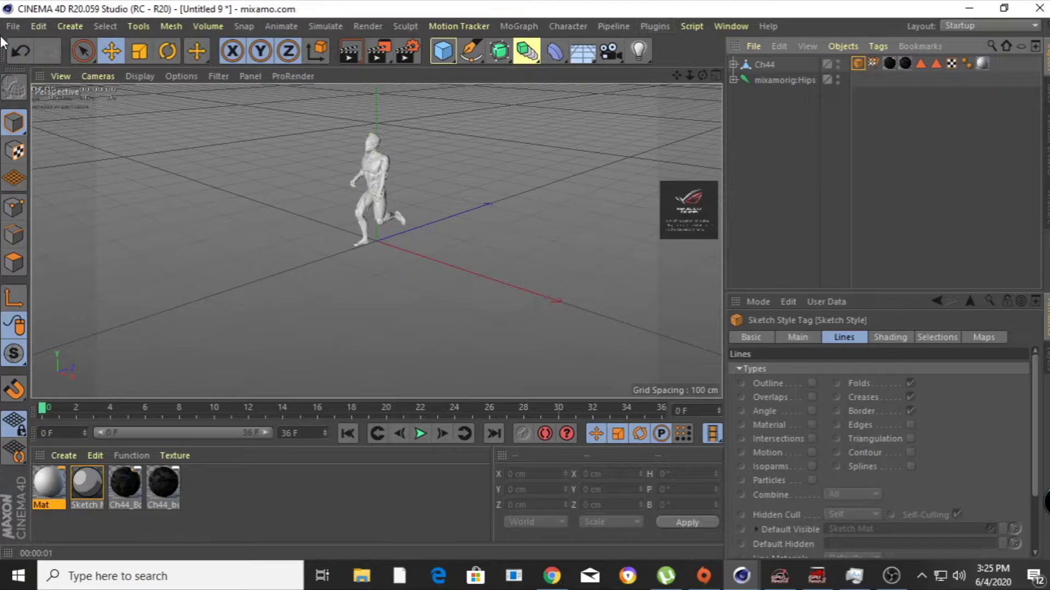
pyautogui.click(15, 27)
pyautogui.click(25, 49)
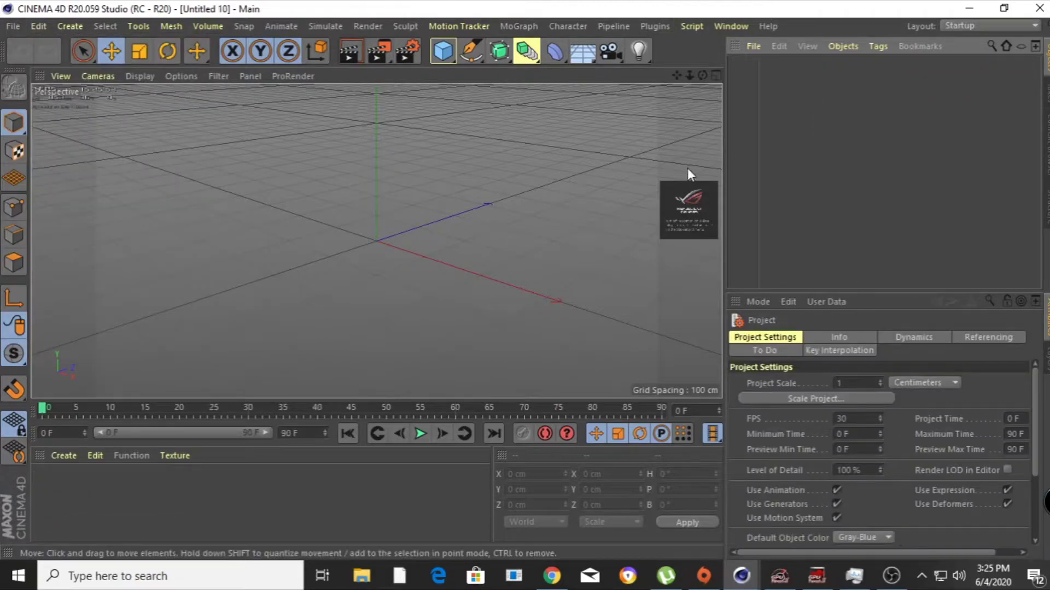
pyautogui.hotkey('ctrl', 'v')
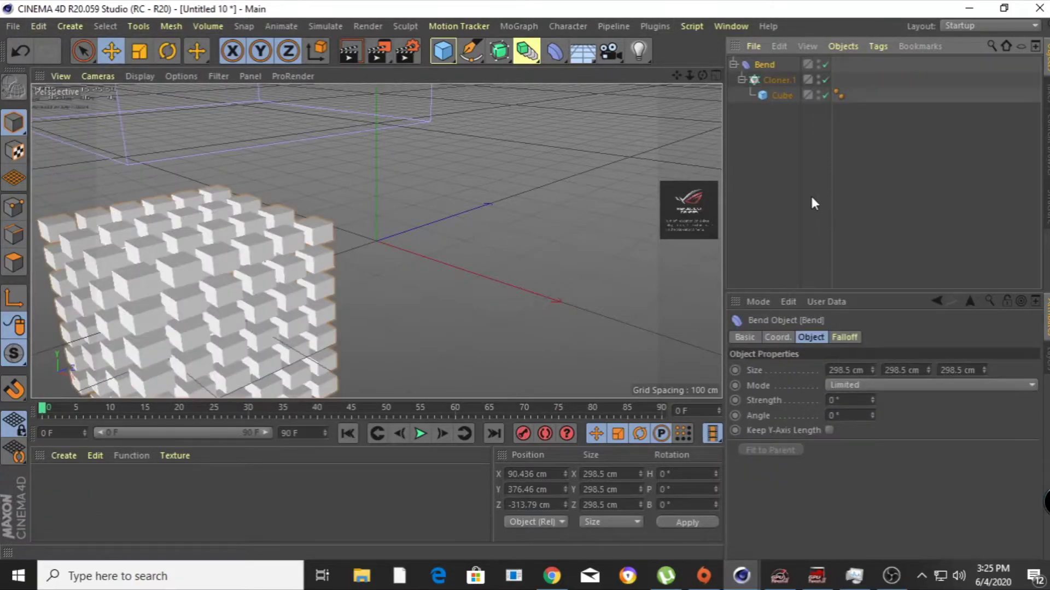
pyautogui.click(20, 50)
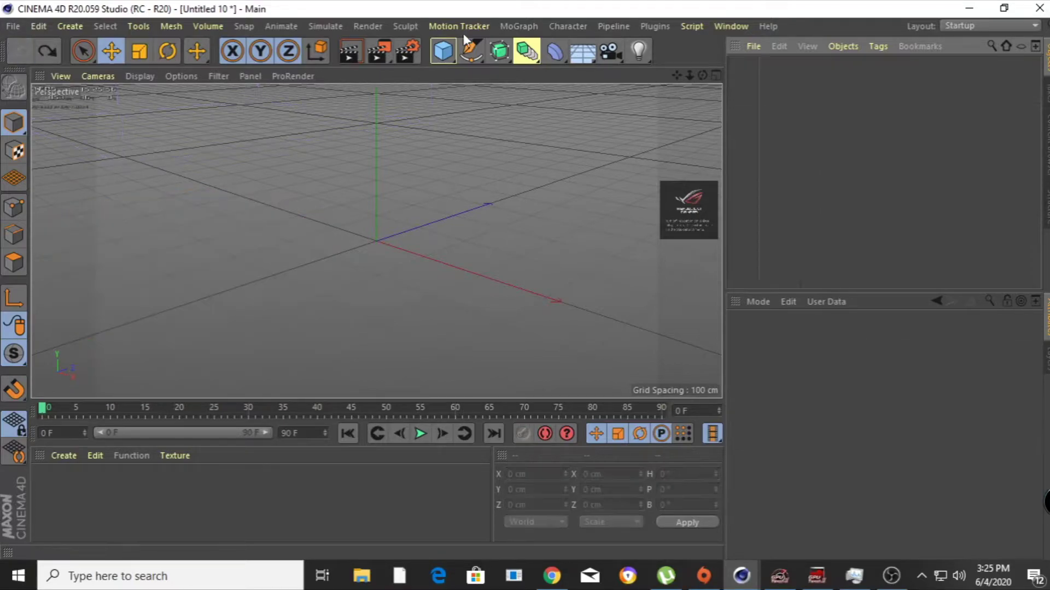
pyautogui.click(731, 26)
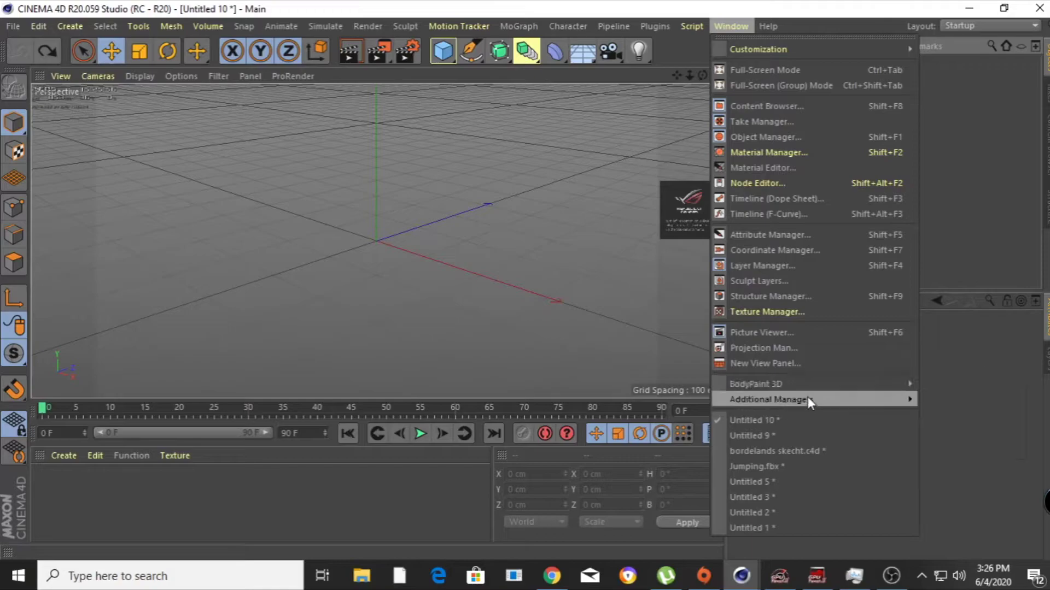
pyautogui.click(768, 434)
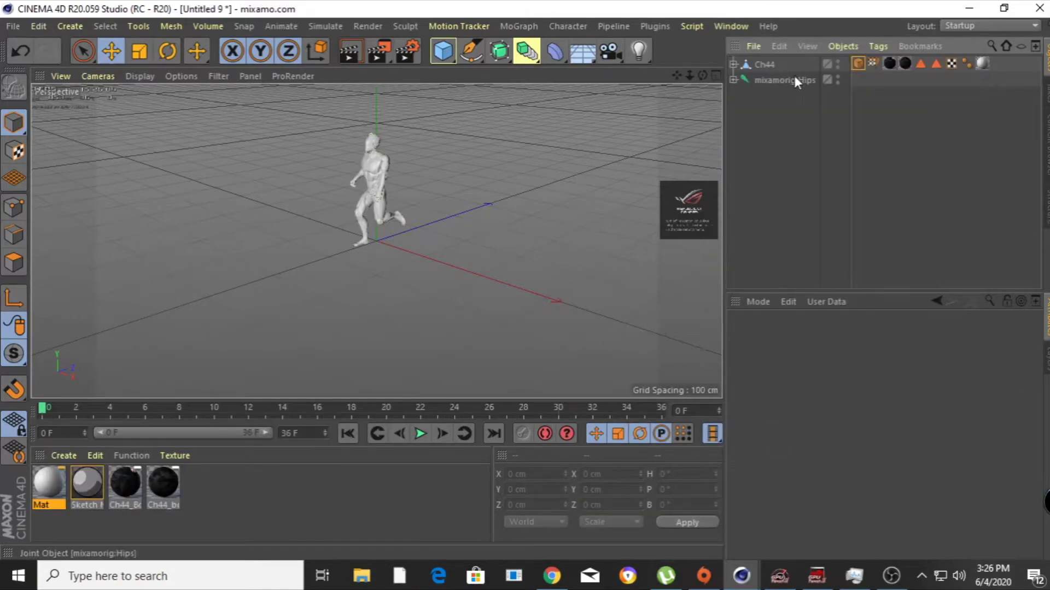
pyautogui.click(860, 63)
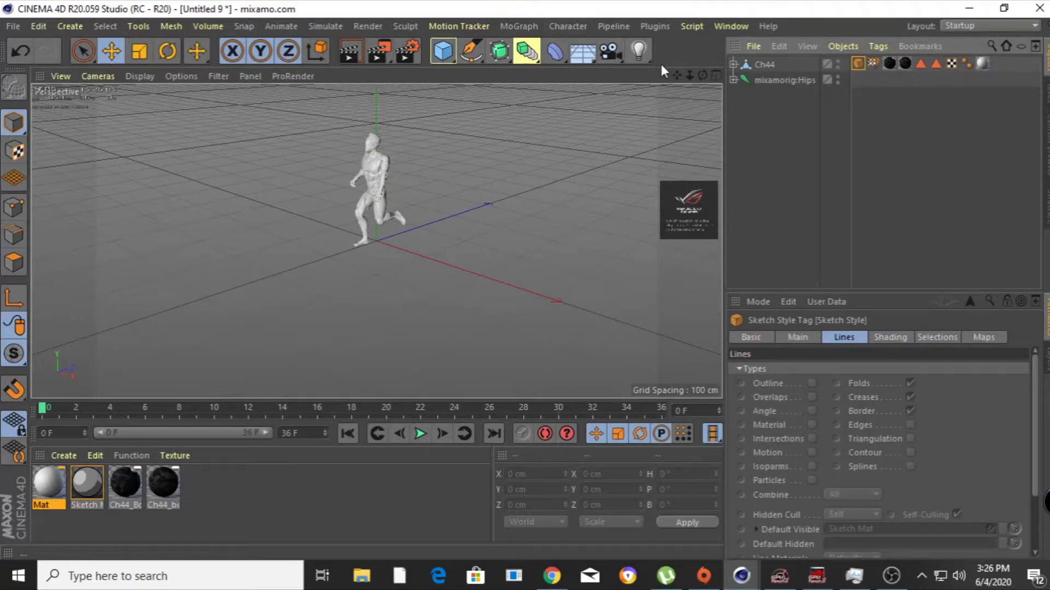
pyautogui.hotkey('ctrl', 'v')
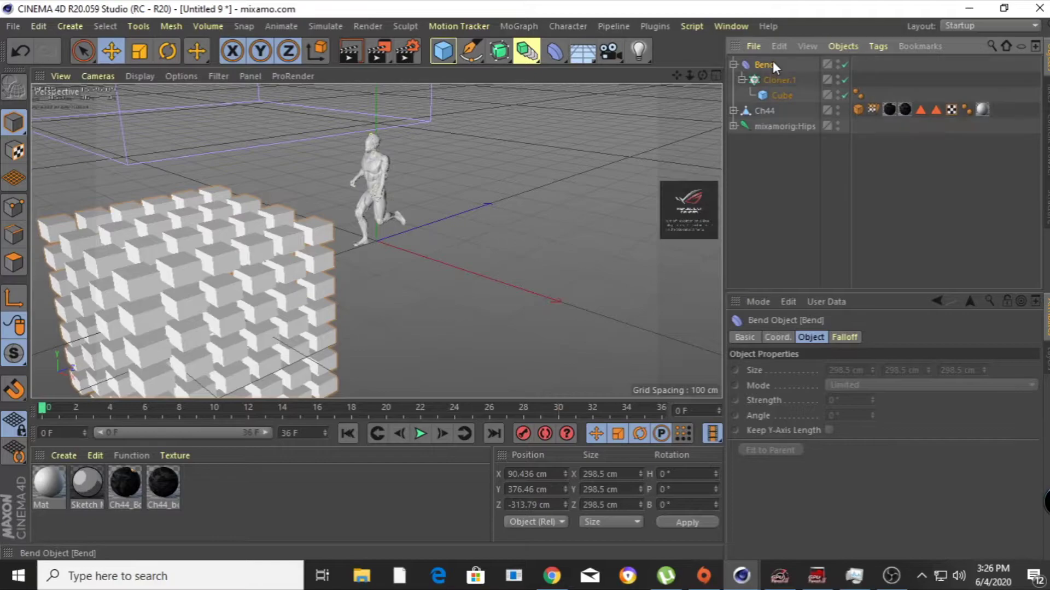
pyautogui.press('Delete')
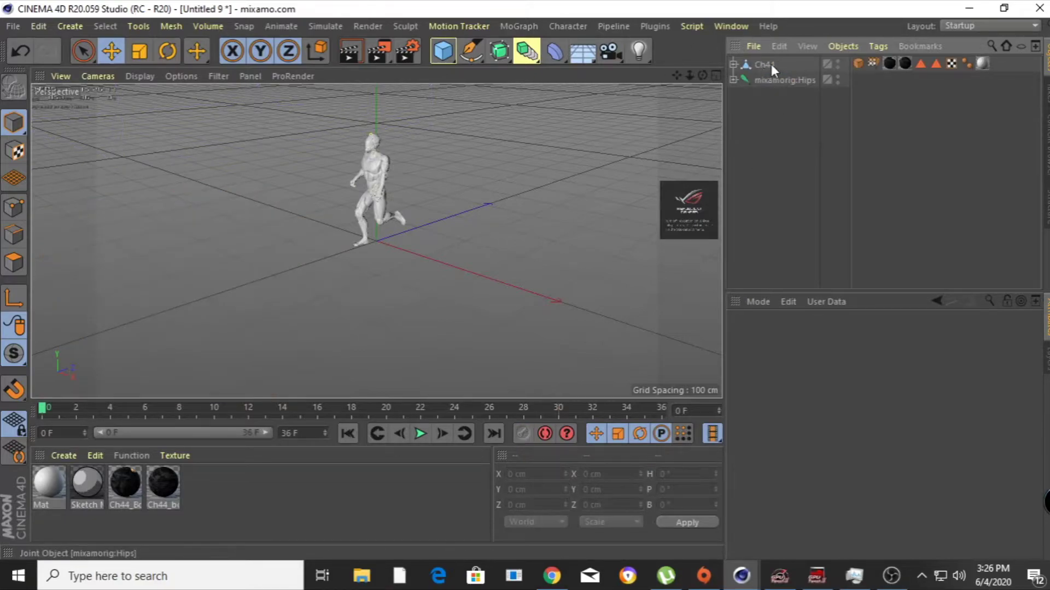
pyautogui.click(857, 63)
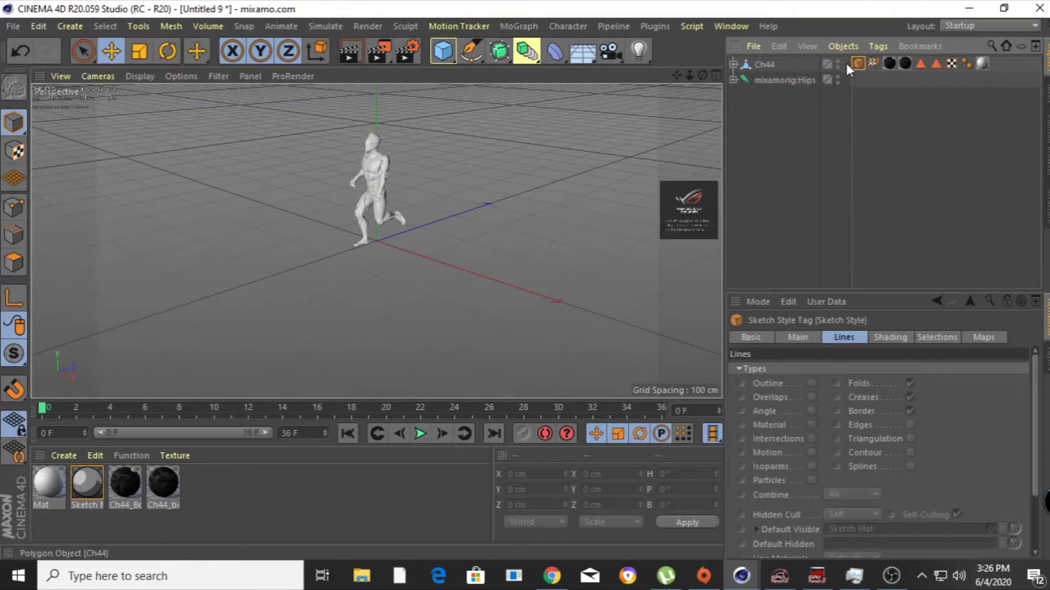
# Create a new empty project and add the Sketch and Toon effect to its render settings.
pyautogui.click(12, 26)
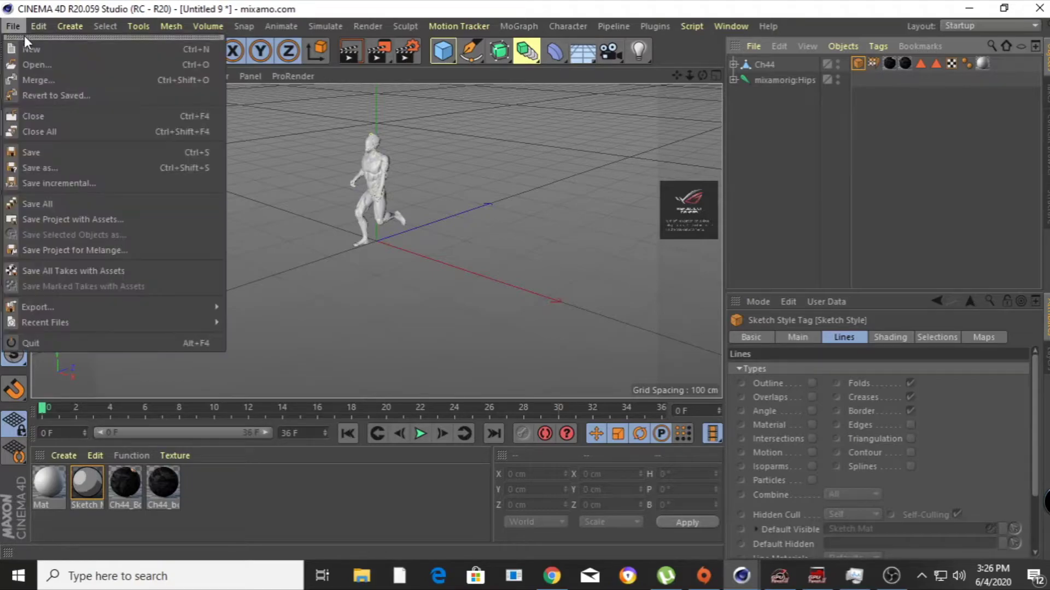
pyautogui.click(28, 44)
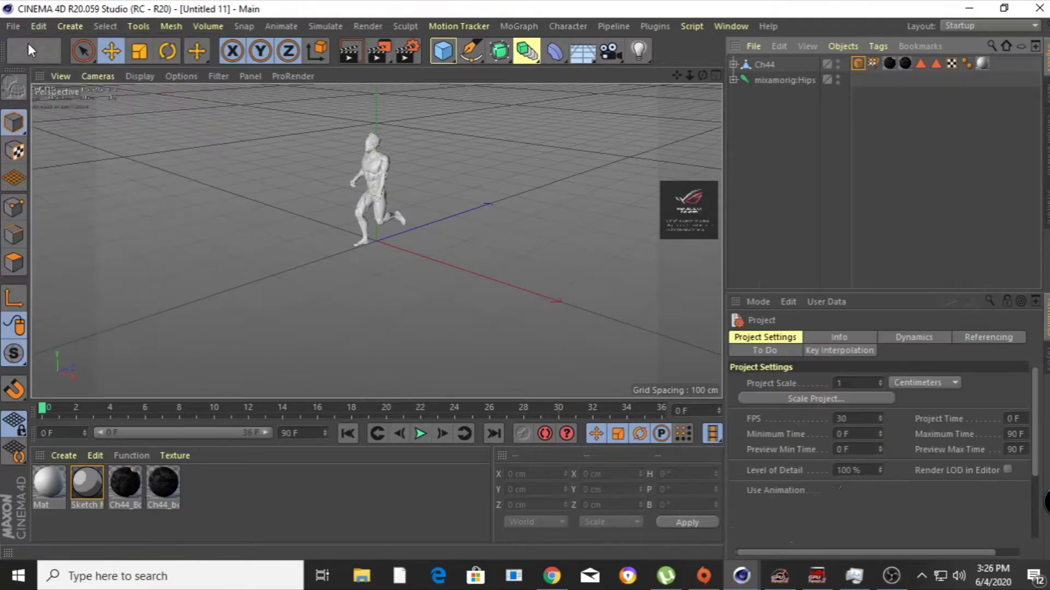
pyautogui.click(408, 51)
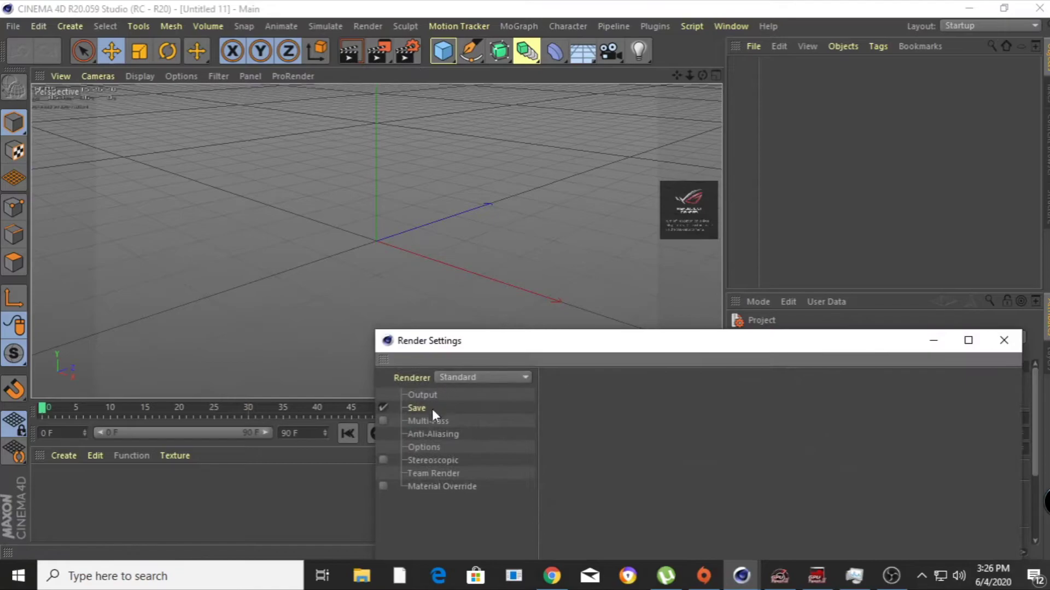
pyautogui.moveTo(484, 339); pyautogui.dragTo(460, 113)
pyautogui.click(409, 475)
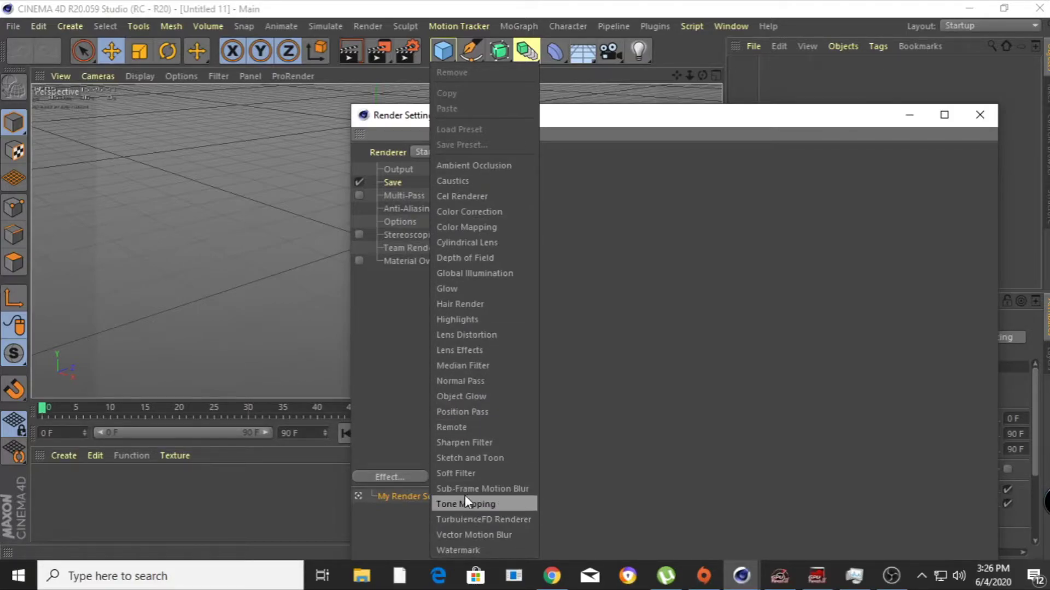
pyautogui.click(662, 116)
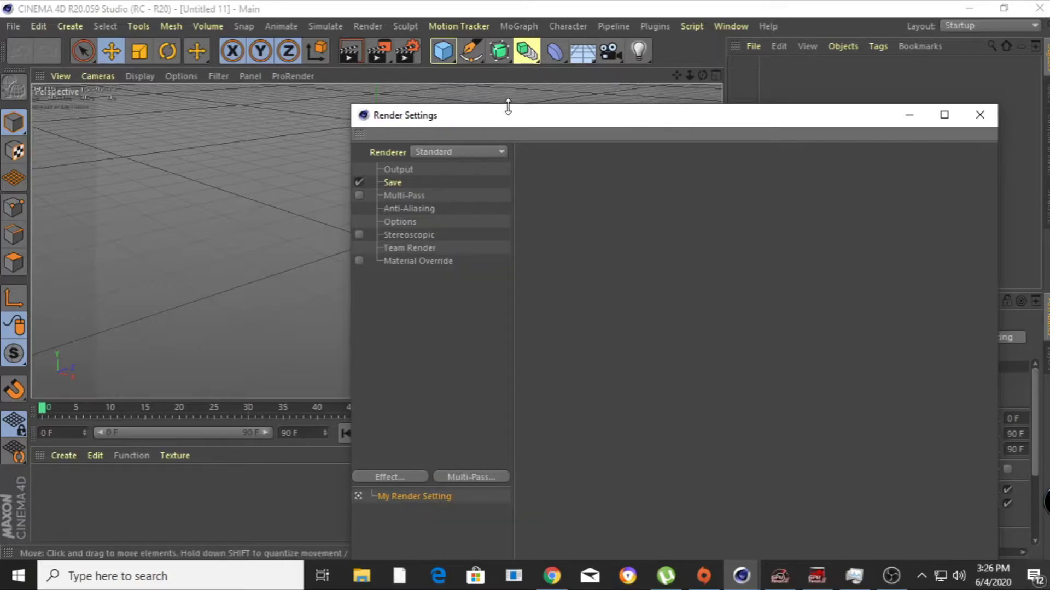
pyautogui.moveTo(469, 120); pyautogui.dragTo(451, 48)
pyautogui.click(375, 403)
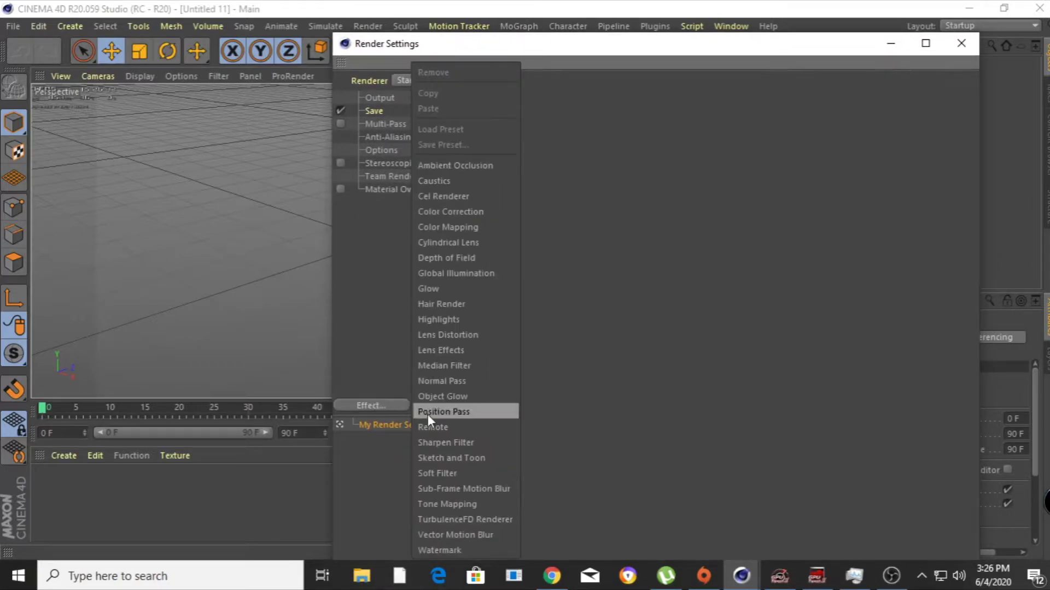
pyautogui.click(455, 459)
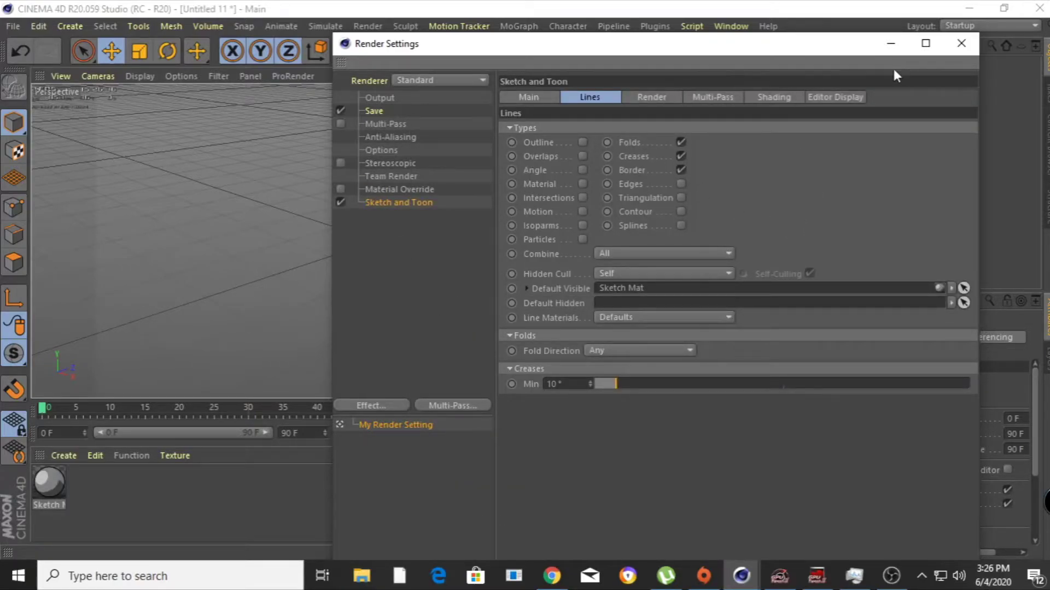
pyautogui.click(889, 45)
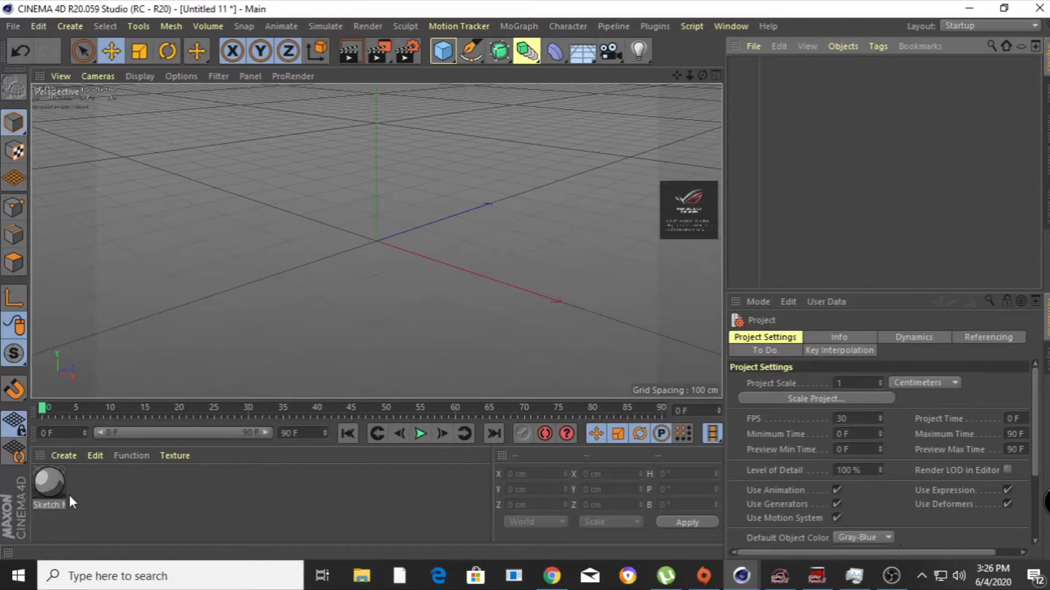
# Add a default cube to the scene and apply the sketch material to it.
pyautogui.click(440, 52)
pyautogui.moveTo(48, 480); pyautogui.dragTo(355, 257)
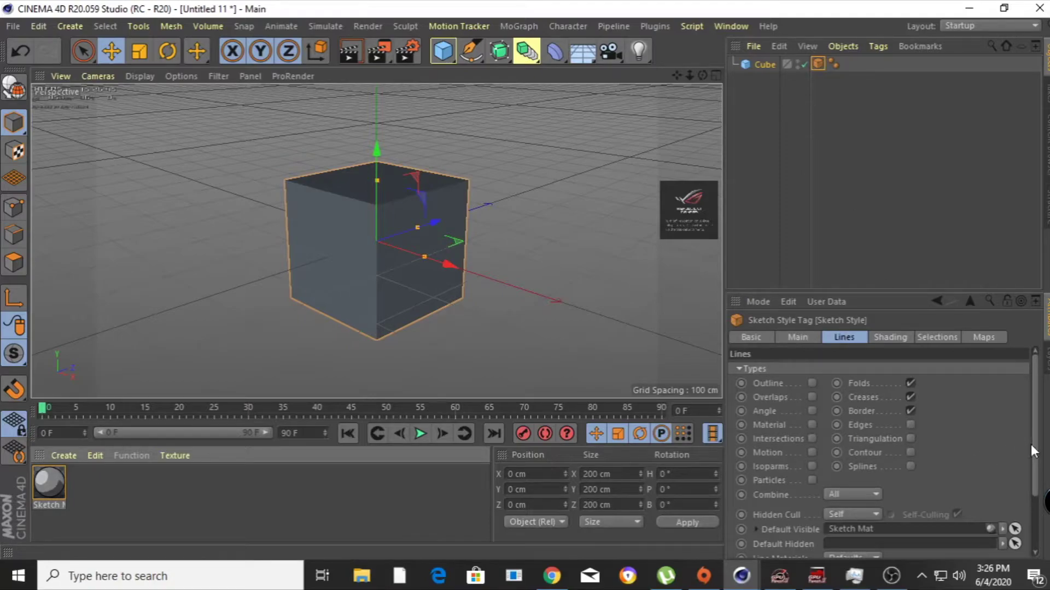
# Try the Splines and Contour line types in the cube's Sketch Style tag, rendering a viewport preview of each.
pyautogui.scroll(-3, 1030, 451)
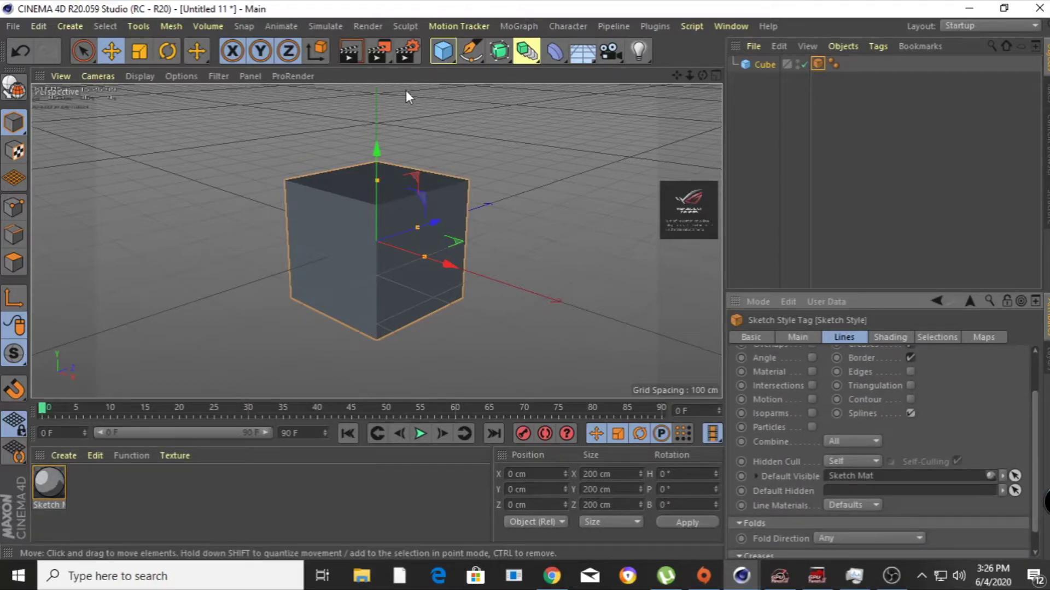
pyautogui.click(348, 52)
pyautogui.click(473, 146)
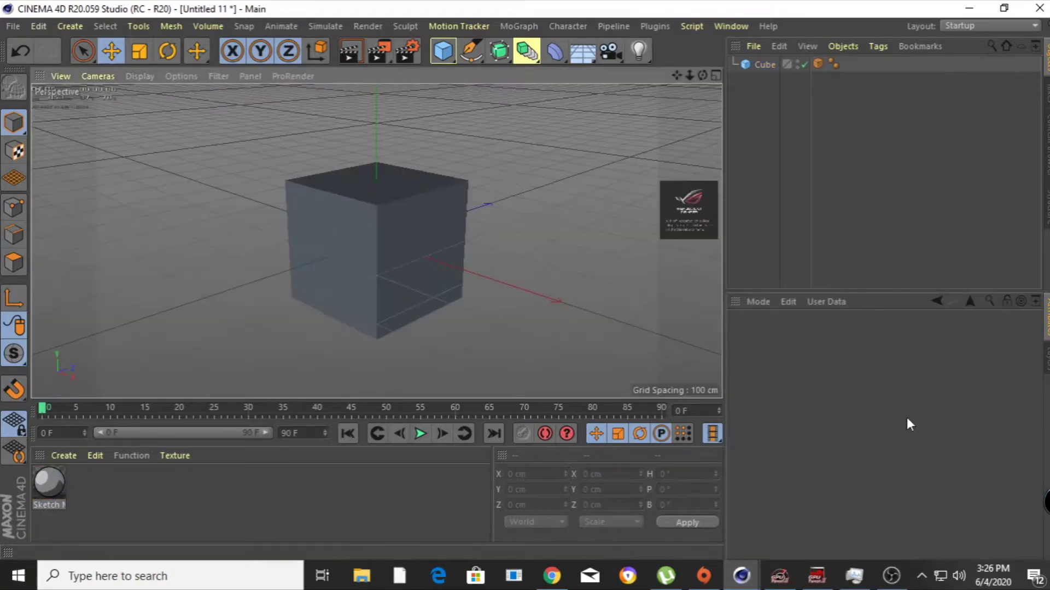
pyautogui.click(818, 64)
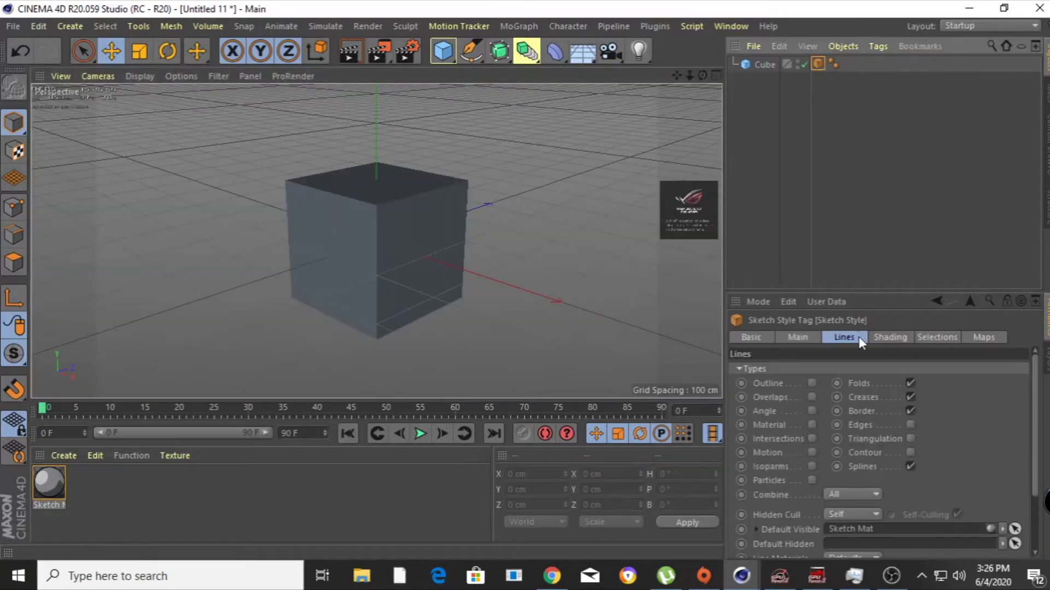
pyautogui.click(909, 453)
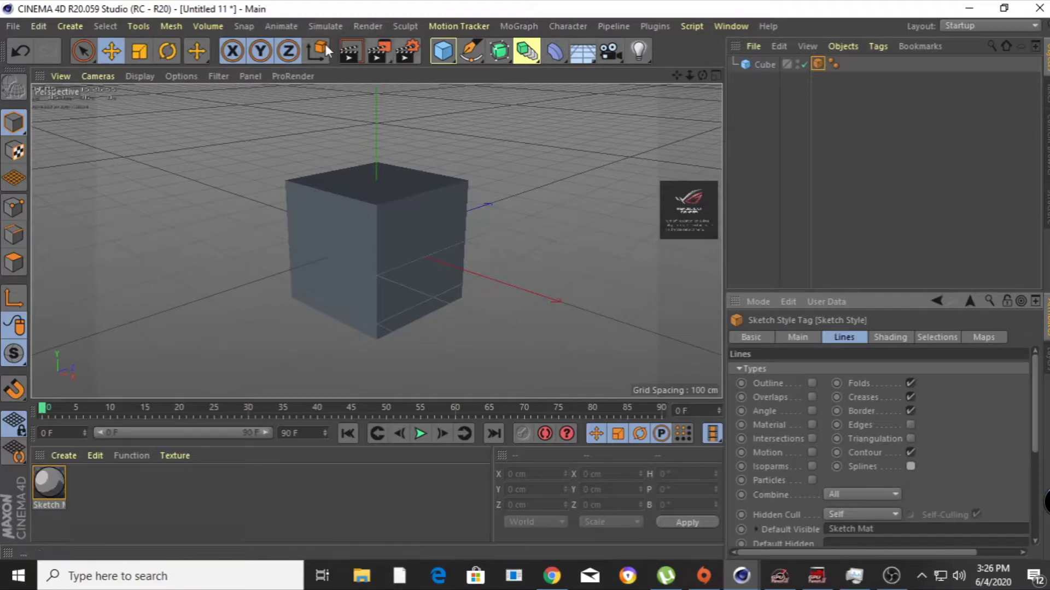
pyautogui.click(356, 53)
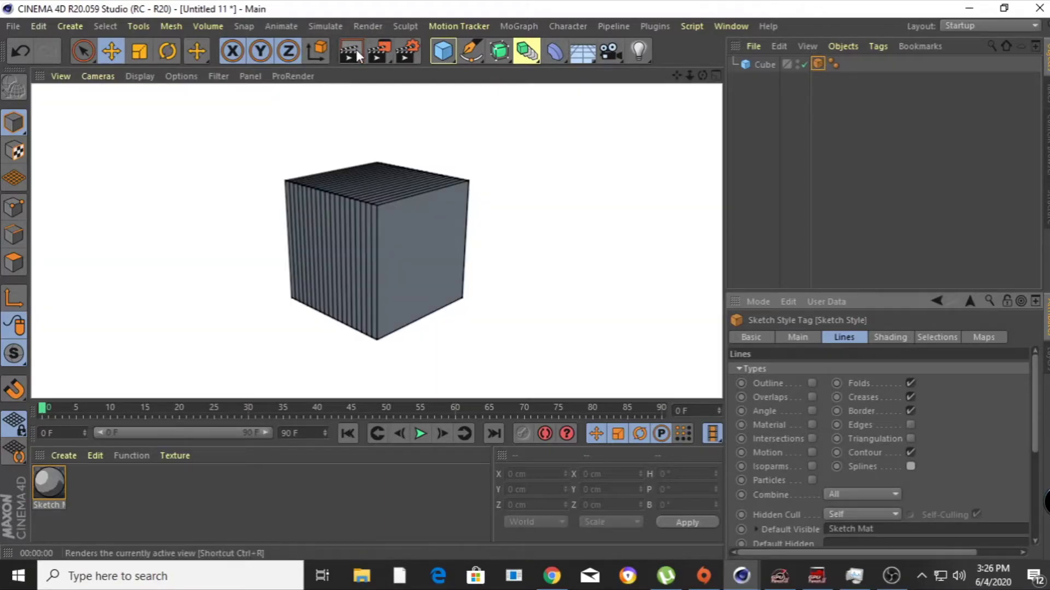
# Replace Contour with Triangulation lines in the cube's sketch style, render a preview, and disable Triangulation again.
pyautogui.click(911, 438)
pyautogui.click(910, 453)
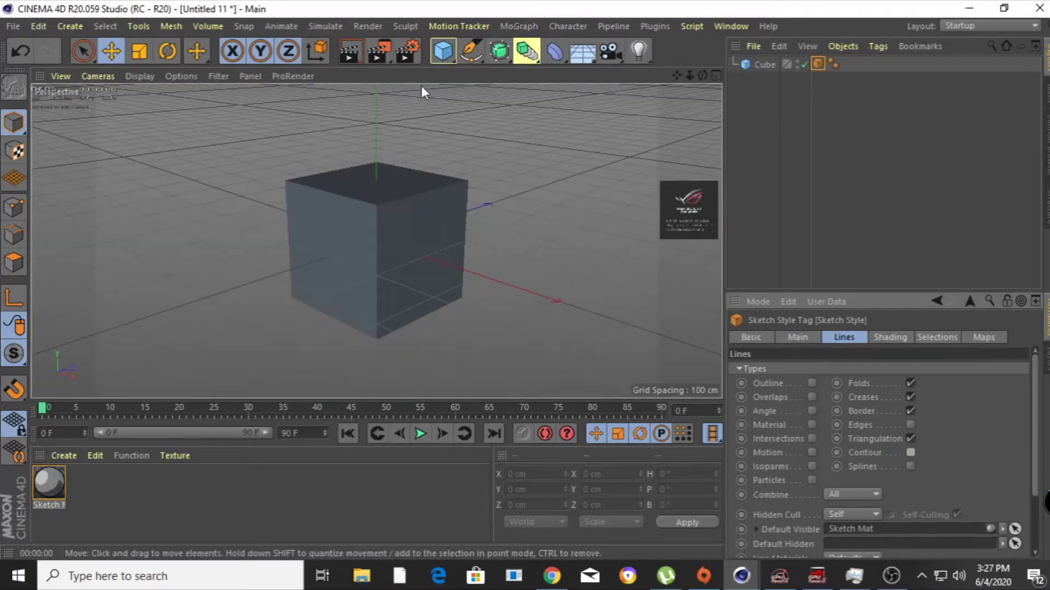
pyautogui.click(359, 51)
pyautogui.click(911, 438)
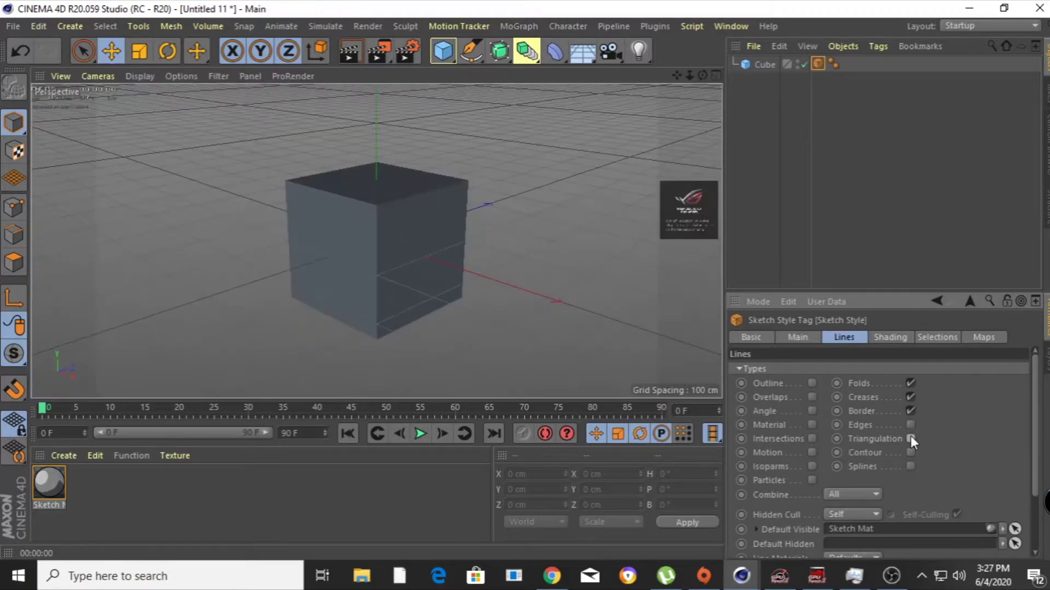
# Merge the Jumping FBX file from the Concrete Wall-C4D Material folder using the default import settings, without reassigning its takes.
pyautogui.click(754, 46)
pyautogui.click(757, 73)
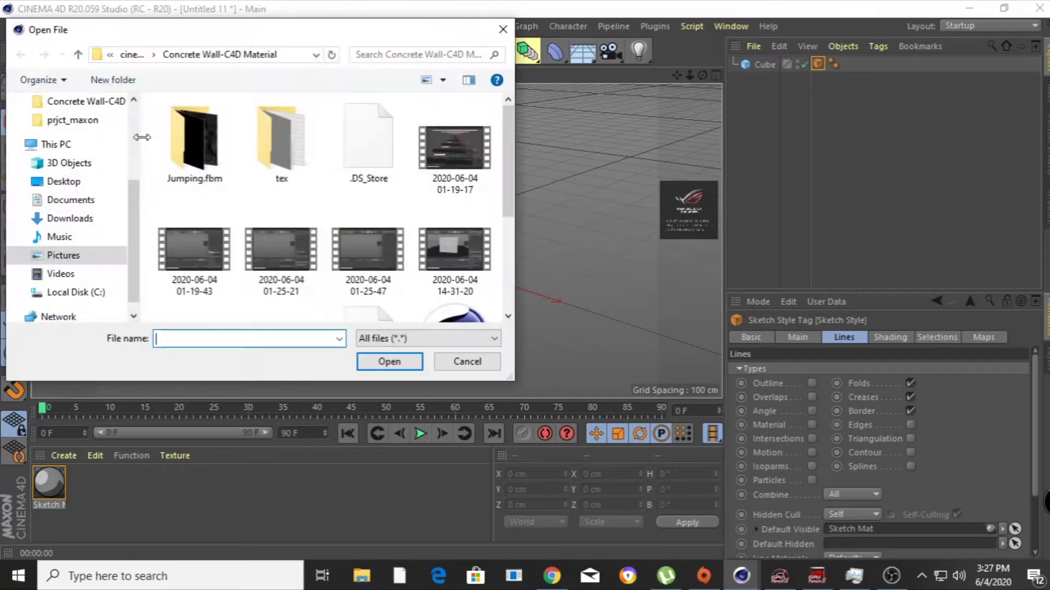
pyautogui.scroll(-1, 518, 215)
pyautogui.scroll(-3, 517, 219)
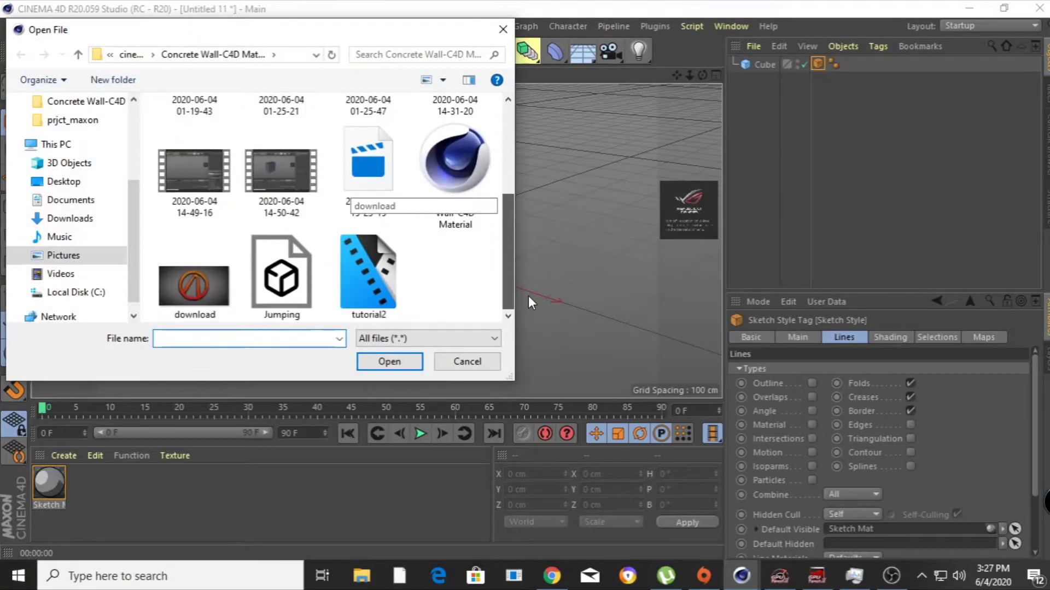
pyautogui.click(56, 120)
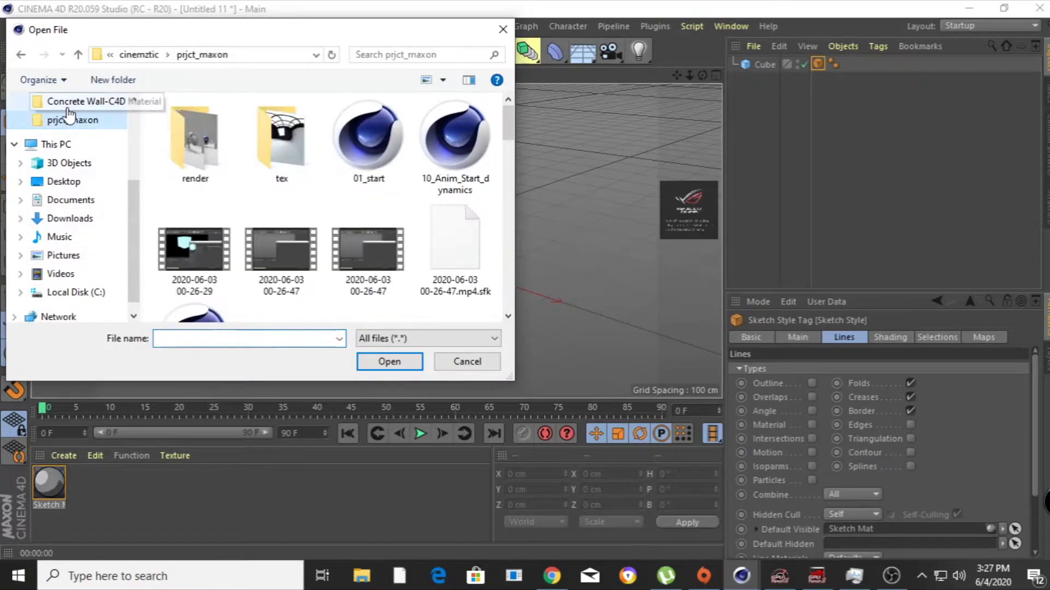
pyautogui.click(71, 101)
pyautogui.scroll(-1, 512, 237)
pyautogui.scroll(-2, 513, 240)
pyautogui.doubleClick(280, 276)
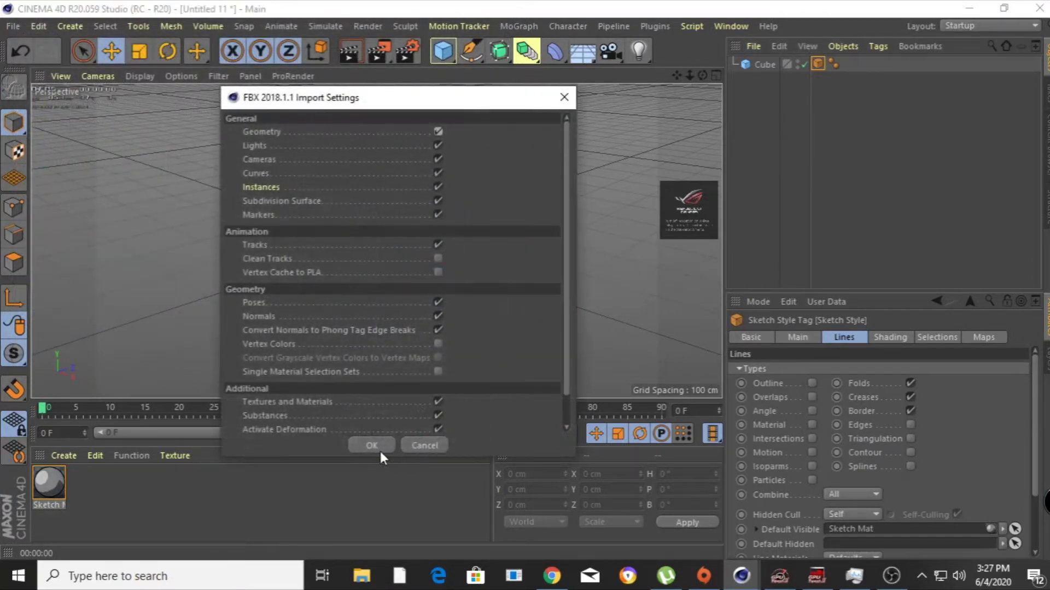
pyautogui.click(377, 448)
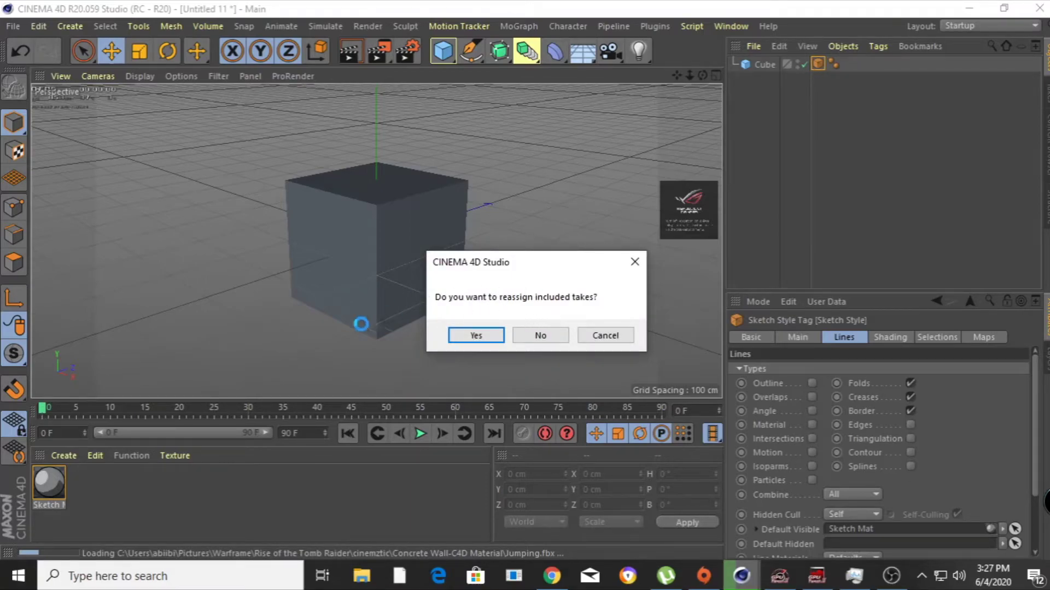
pyautogui.click(540, 336)
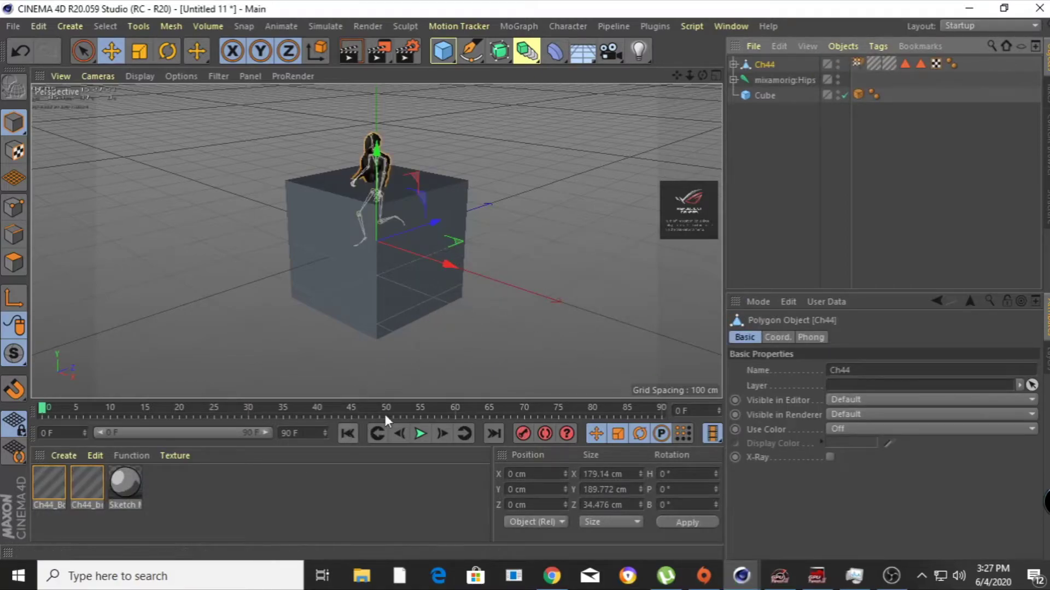
# Play back the jumping character's animation and return the timeline to frame 0.
pyautogui.click(418, 434)
pyautogui.click(418, 434)
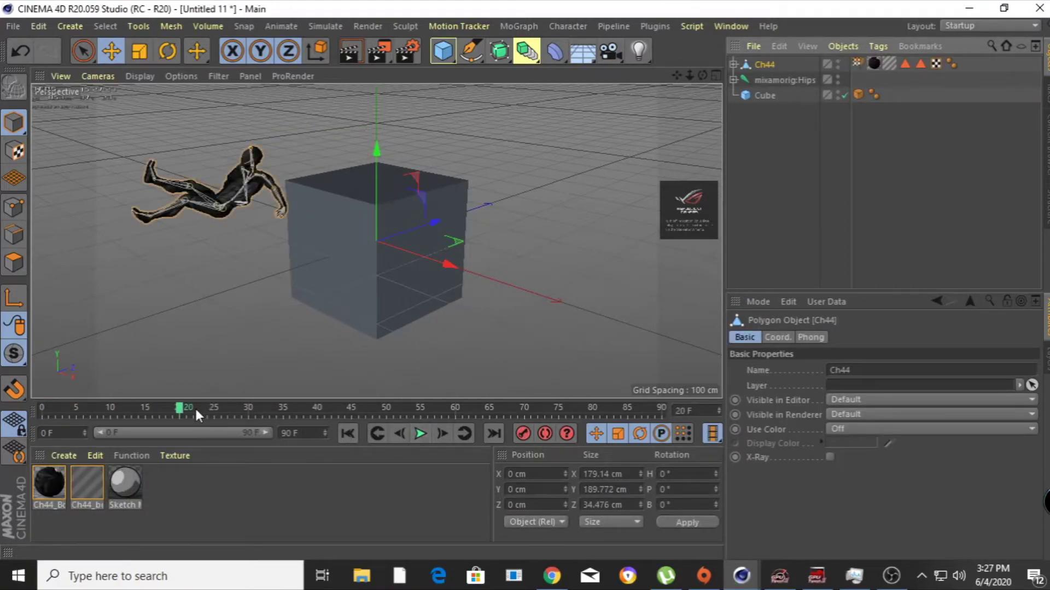
pyautogui.hotkey('shift', 'f')
# Move the Sketch Style tag from the cube to the Ch44 character and render a viewport preview.
pyautogui.moveTo(857, 96); pyautogui.dragTo(767, 65)
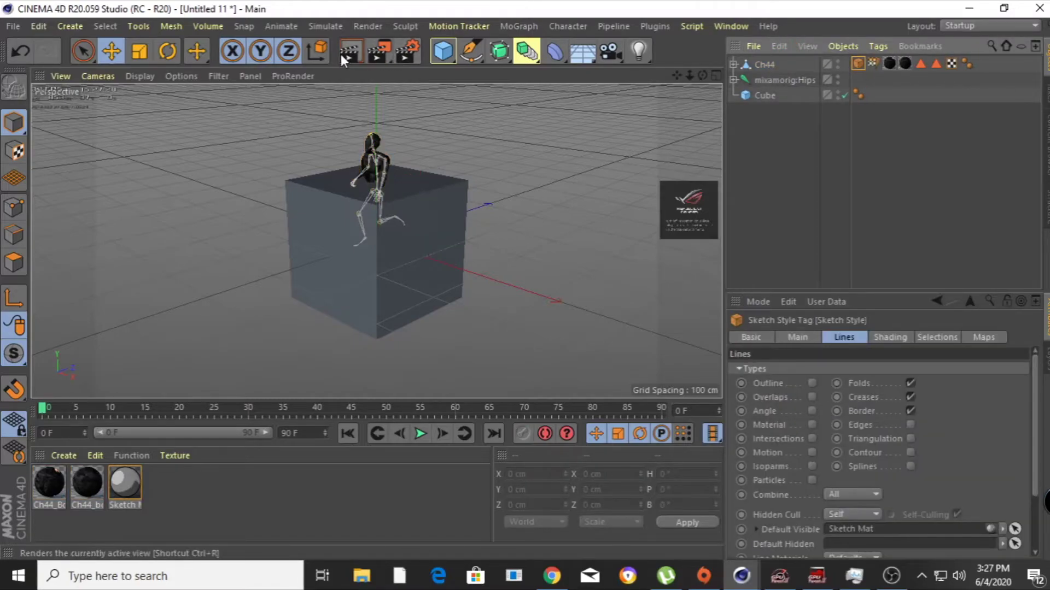
pyautogui.click(340, 55)
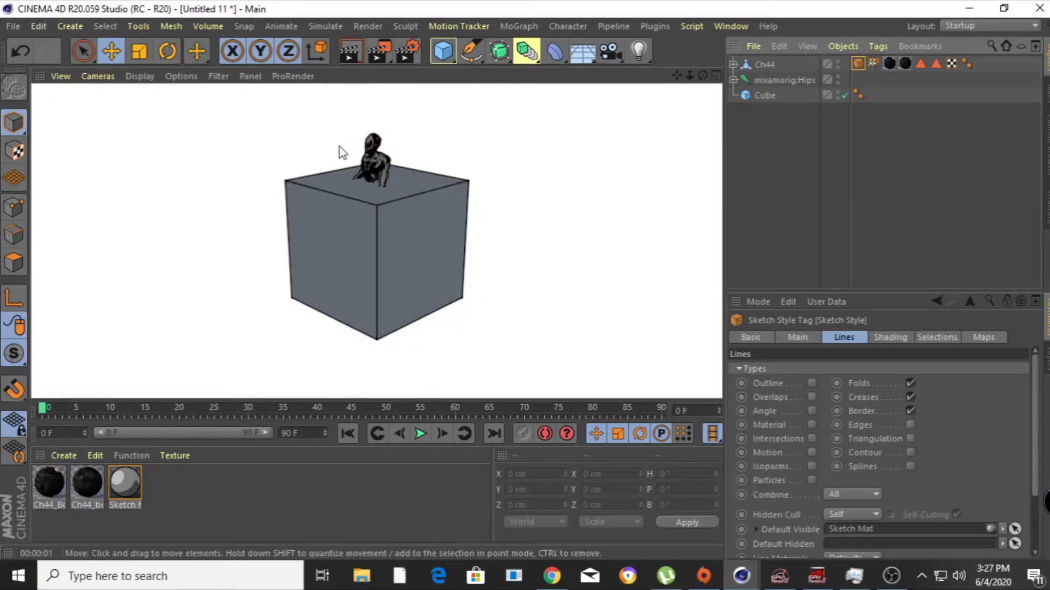
# Create a new default material, assign it to Ch44, and render a viewport preview.
pyautogui.doubleClick(218, 496)
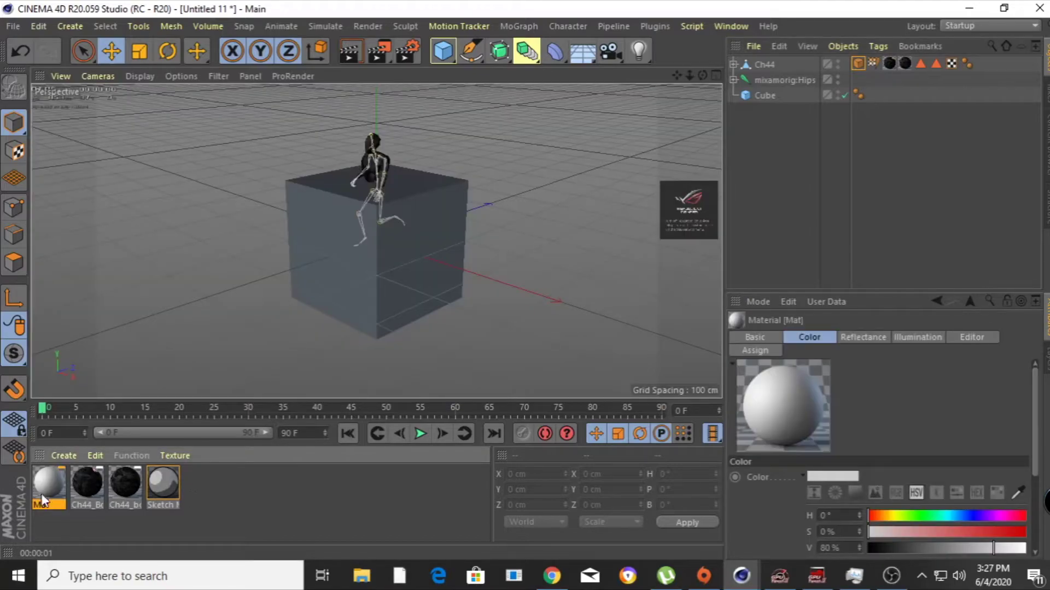
pyautogui.moveTo(59, 483); pyautogui.dragTo(122, 427)
pyautogui.moveTo(753, 70); pyautogui.dragTo(754, 69)
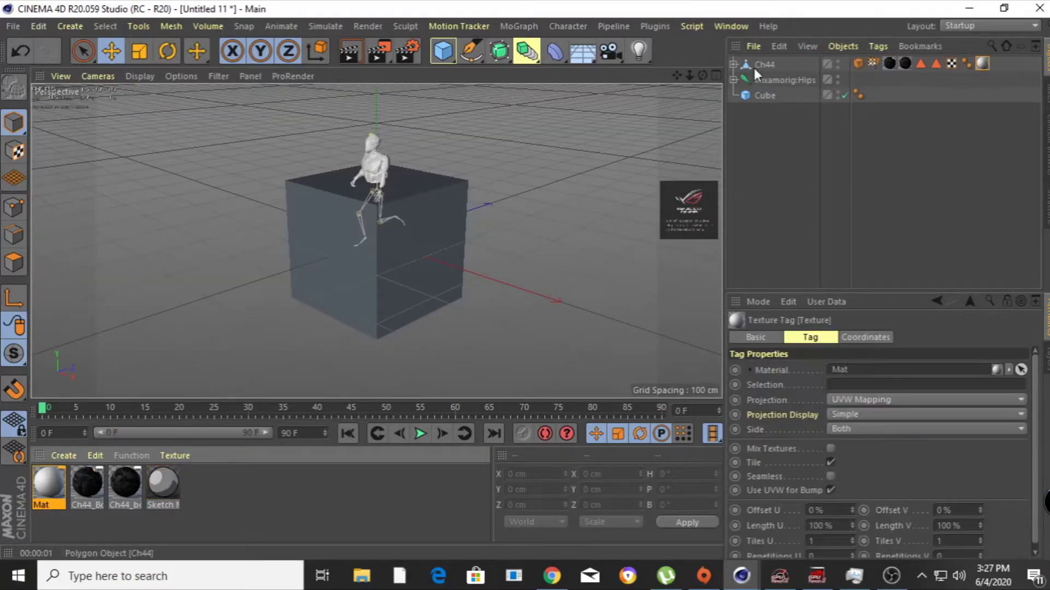
pyautogui.click(358, 51)
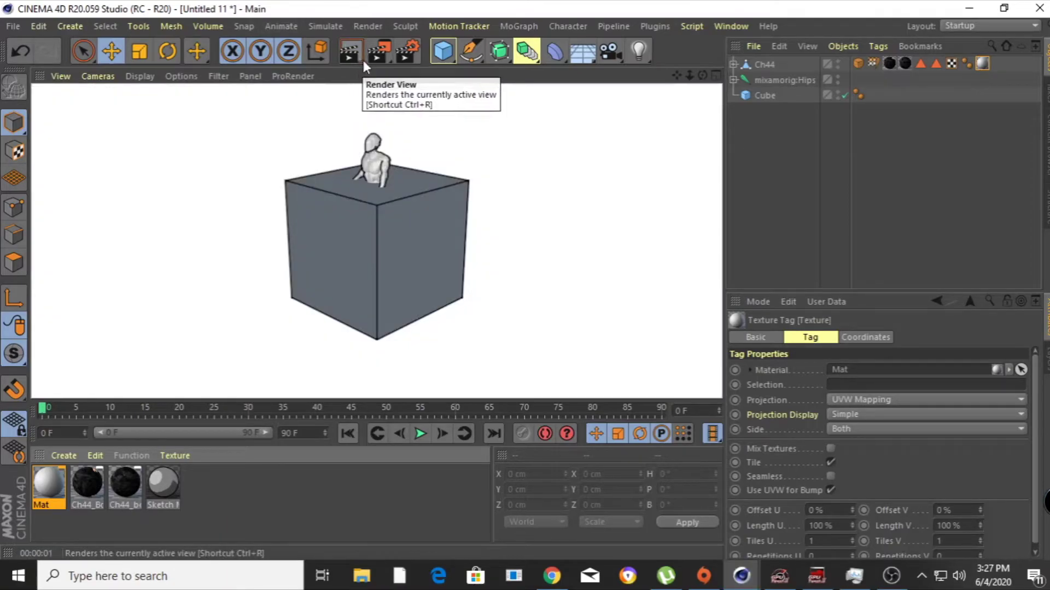
# Move the Sketch Style tag from Ch44 to the cube and back to Ch44.
pyautogui.click(881, 80)
pyautogui.moveTo(855, 62); pyautogui.dragTo(867, 95)
pyautogui.click(863, 96)
pyautogui.click(873, 94)
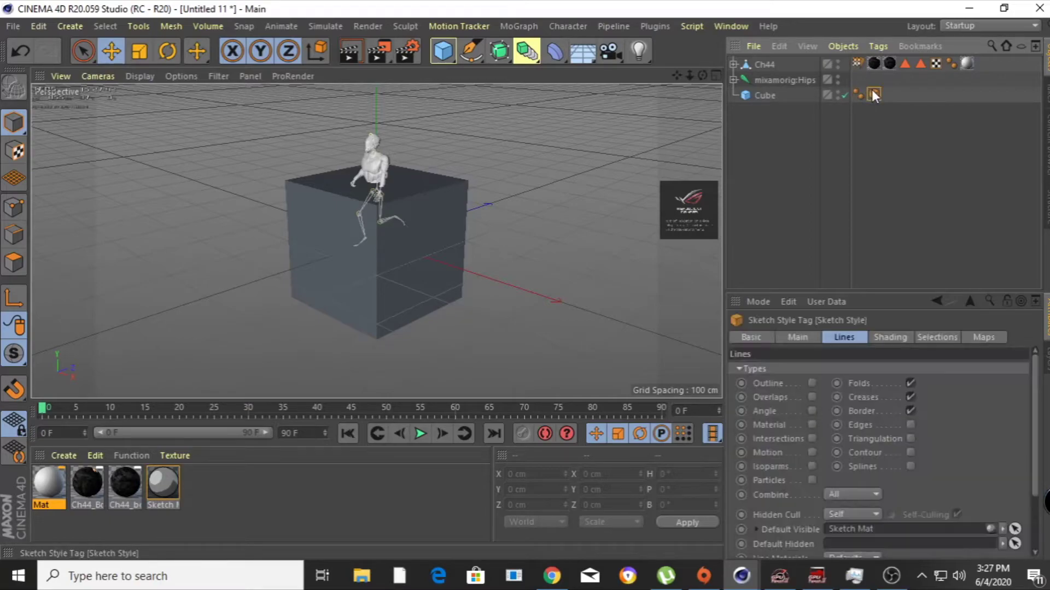
pyautogui.moveTo(873, 94); pyautogui.dragTo(856, 64)
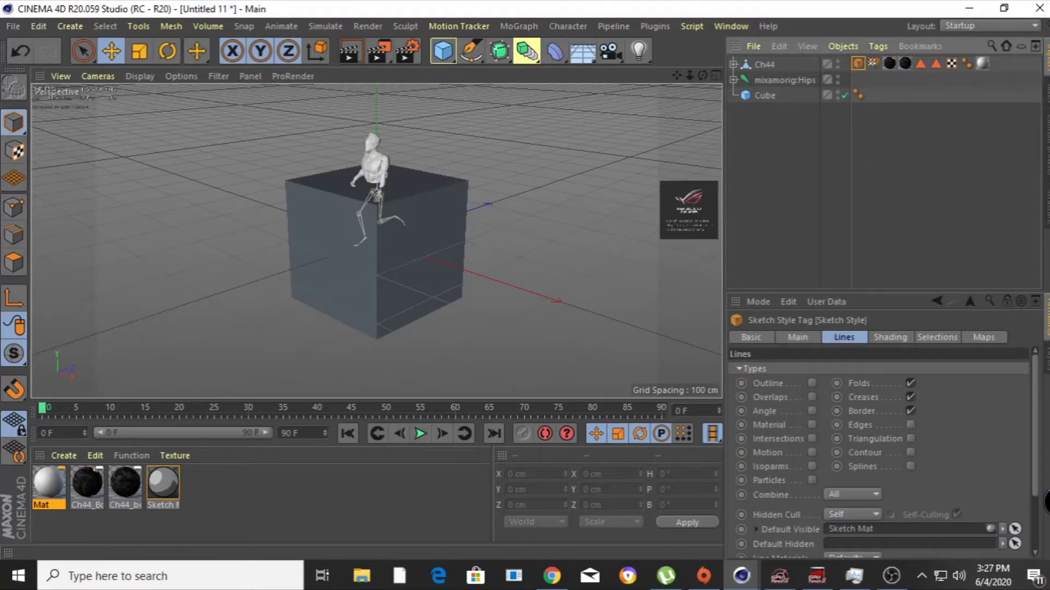
# Enable Contour lines in Ch44's Sketch Style tag and render a viewport preview.
pyautogui.scroll(-3, 924, 403)
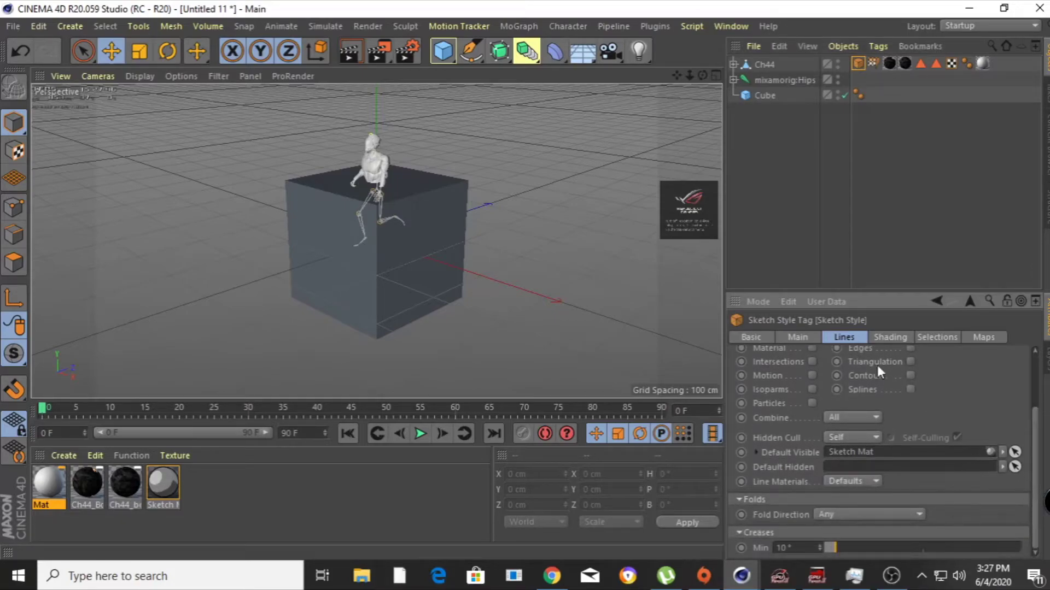
pyautogui.moveTo(1032, 429); pyautogui.dragTo(1034, 374)
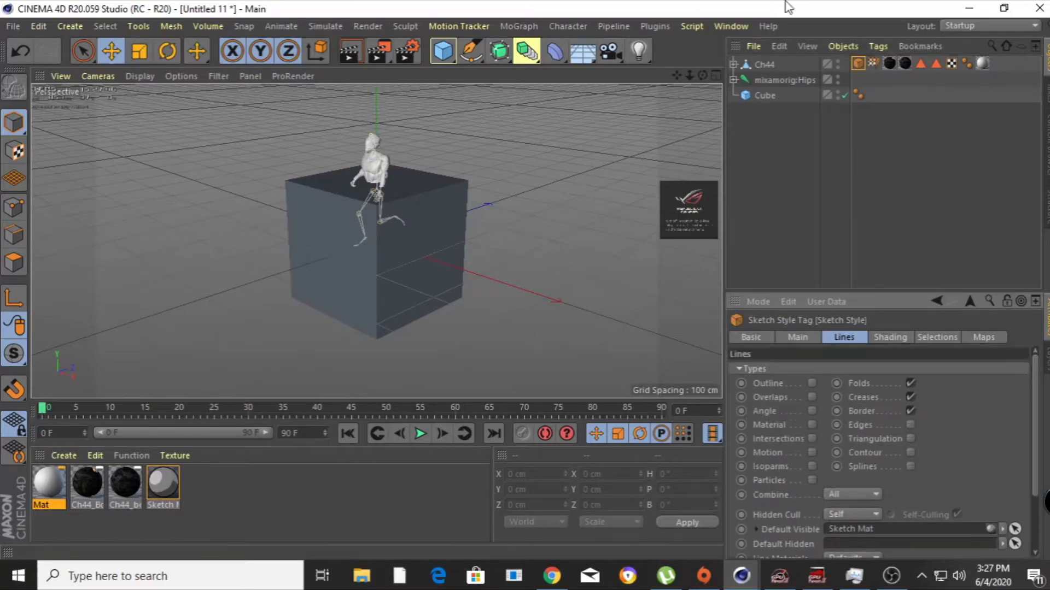
pyautogui.click(910, 453)
pyautogui.click(348, 50)
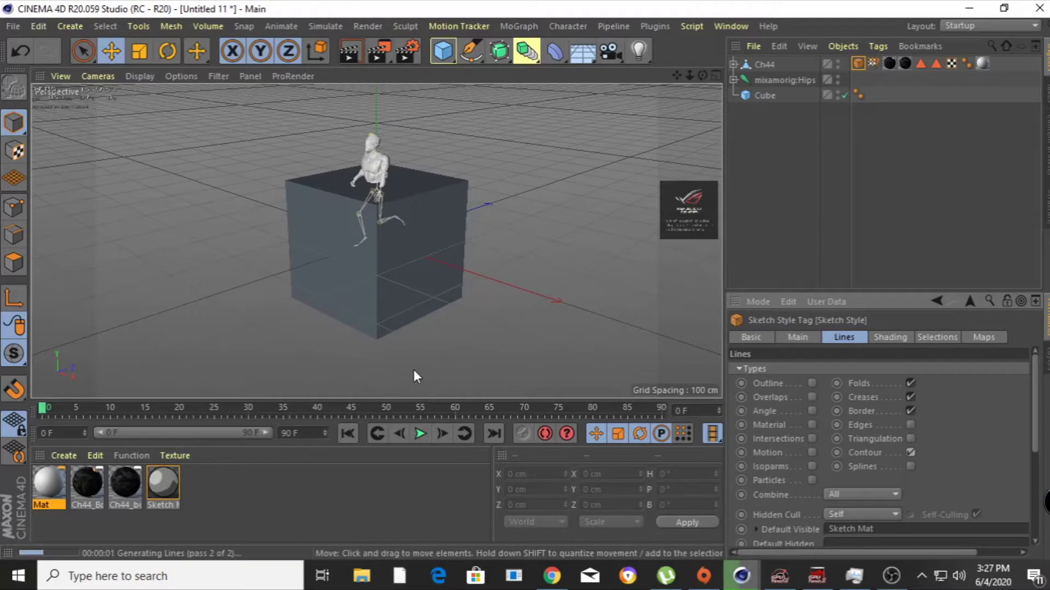
# Delete the cube from the scene and render a preview of the character alone.
pyautogui.click(758, 96)
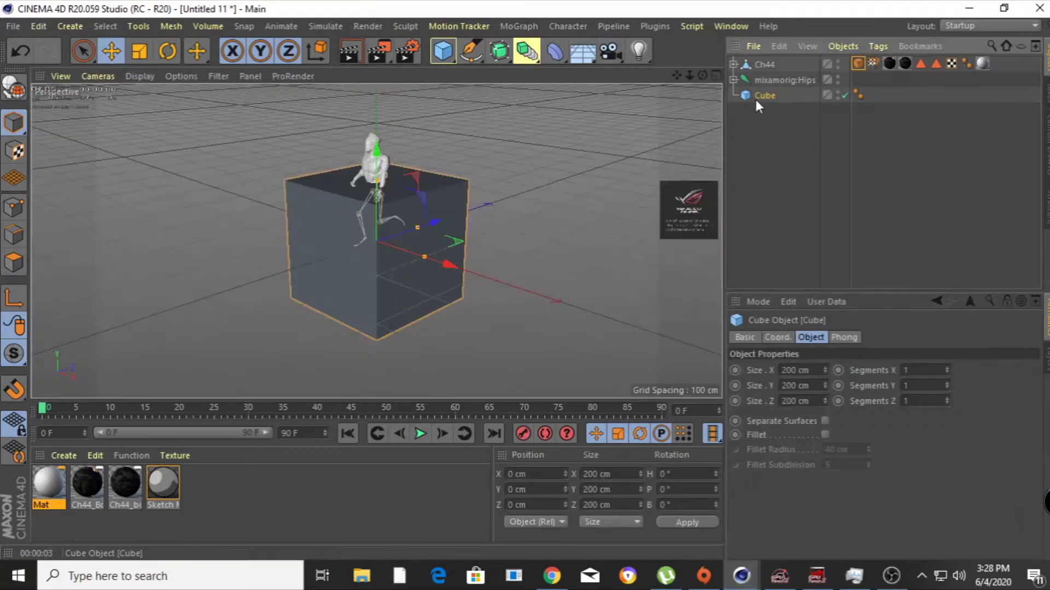
pyautogui.press('Delete')
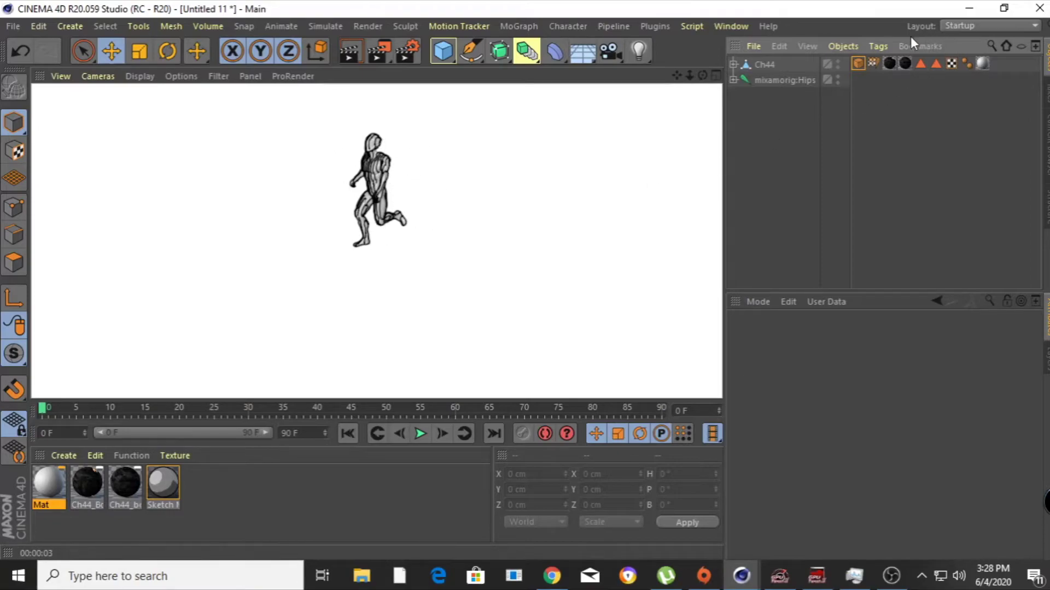
# Remove the white Mat texture tag from Ch44 and render a preview with the character's original dark materials.
pyautogui.click(982, 64)
pyautogui.press('Delete')
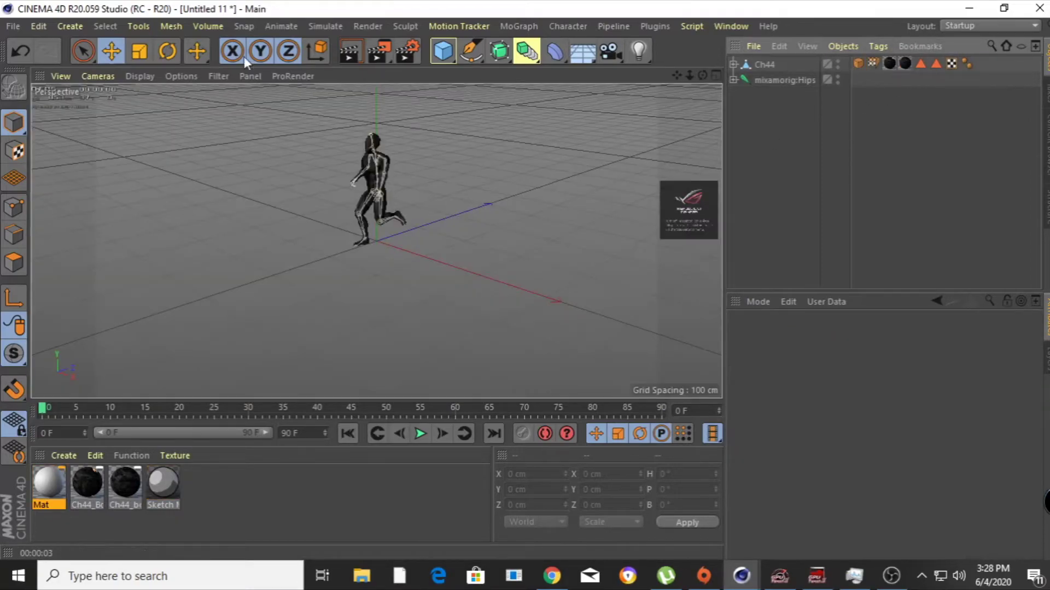
pyautogui.click(352, 51)
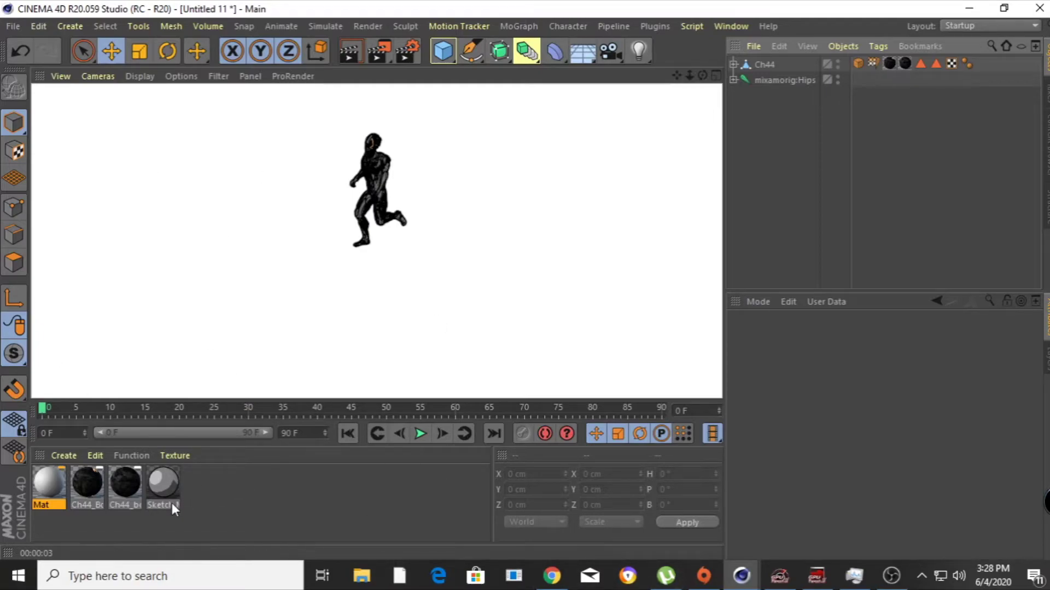
pyautogui.doubleClick(163, 482)
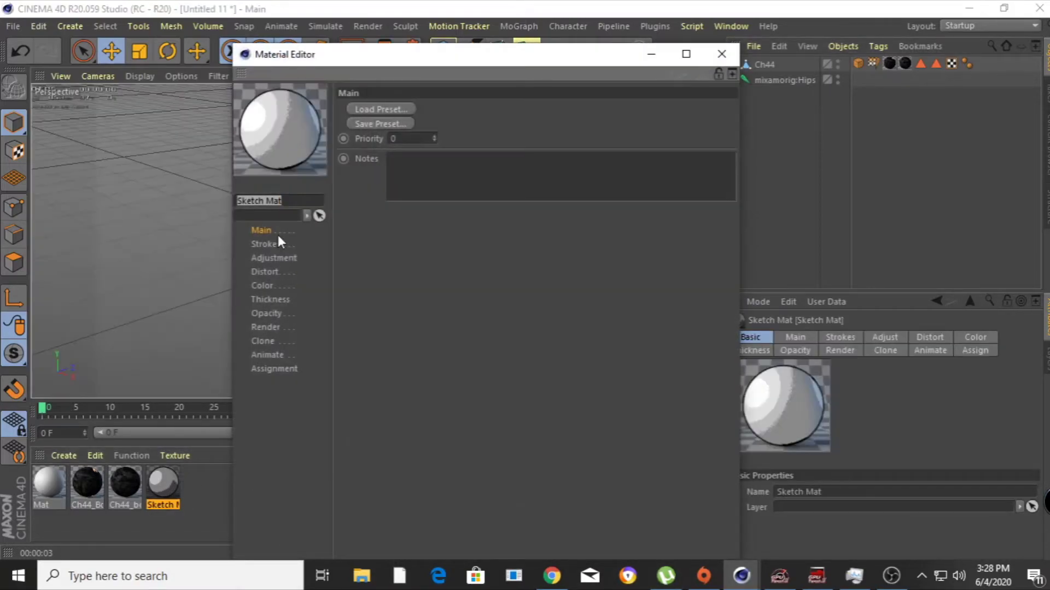
pyautogui.click(721, 54)
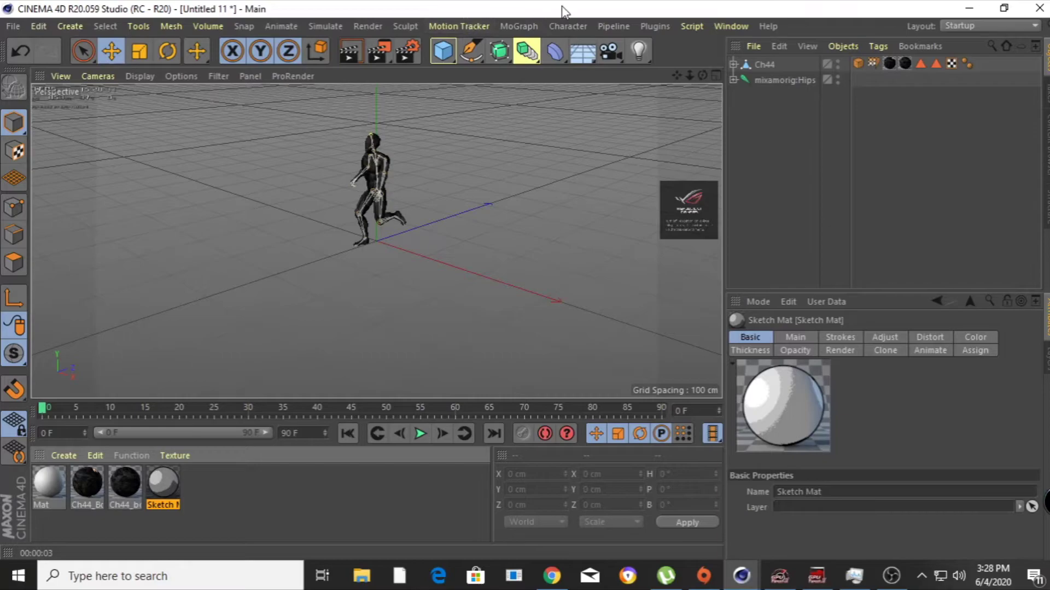
# Set the Sketch and Toon shading background to Texture and load the "download" logo image without copying it to the project location.
pyautogui.click(406, 53)
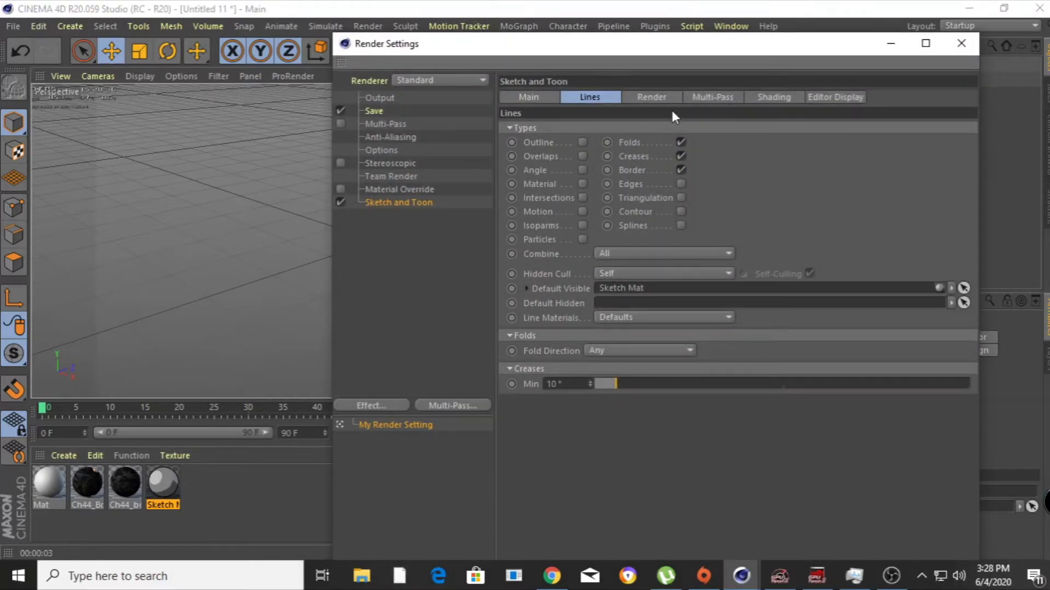
pyautogui.click(713, 97)
pyautogui.click(774, 97)
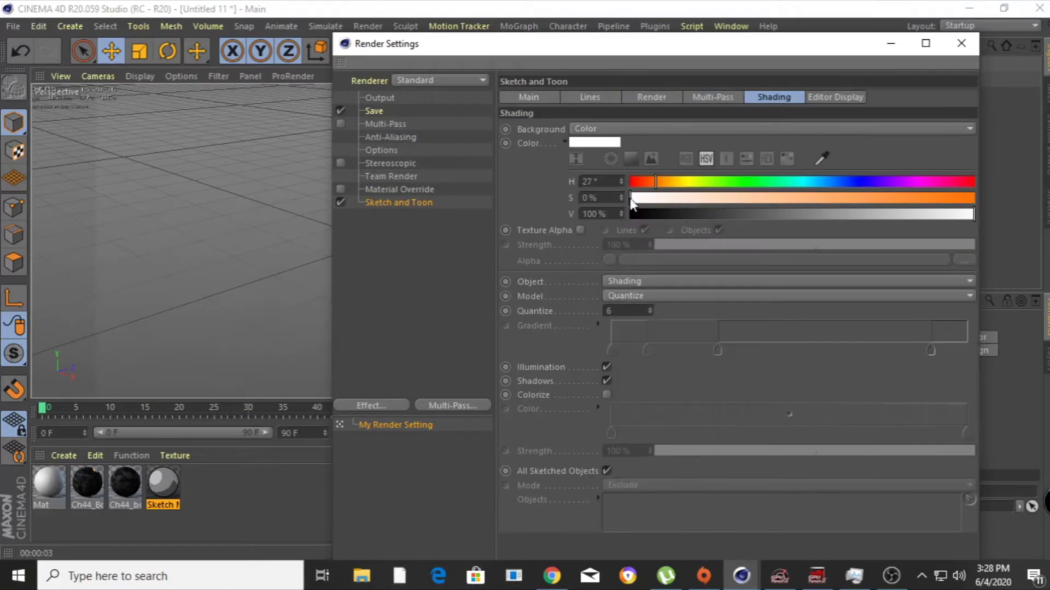
pyautogui.click(626, 128)
pyautogui.click(630, 176)
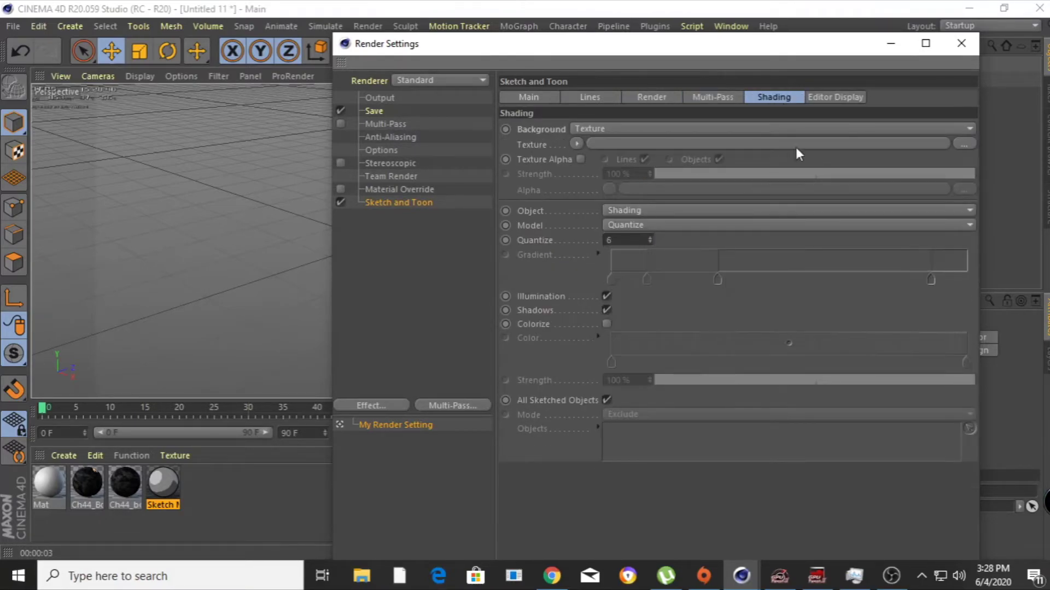
pyautogui.click(964, 144)
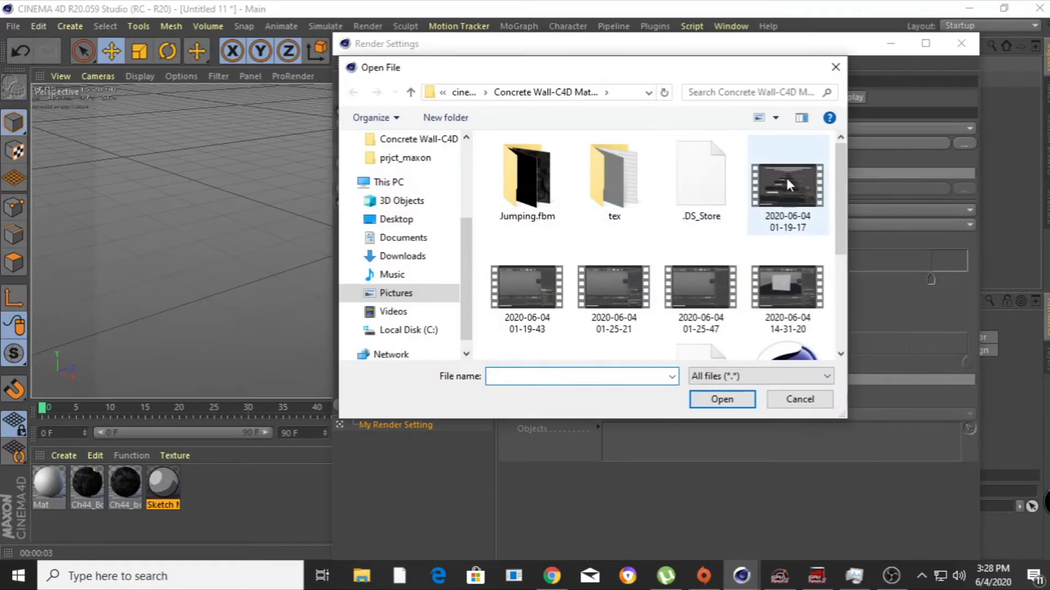
pyautogui.moveTo(844, 192); pyautogui.dragTo(855, 281)
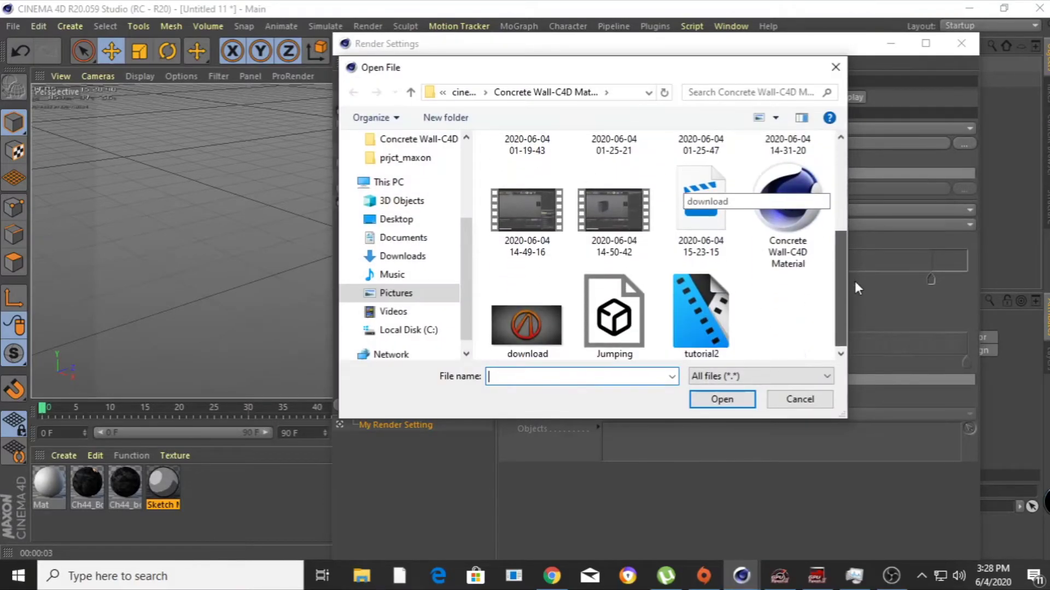
pyautogui.click(532, 327)
pyautogui.doubleClick(533, 327)
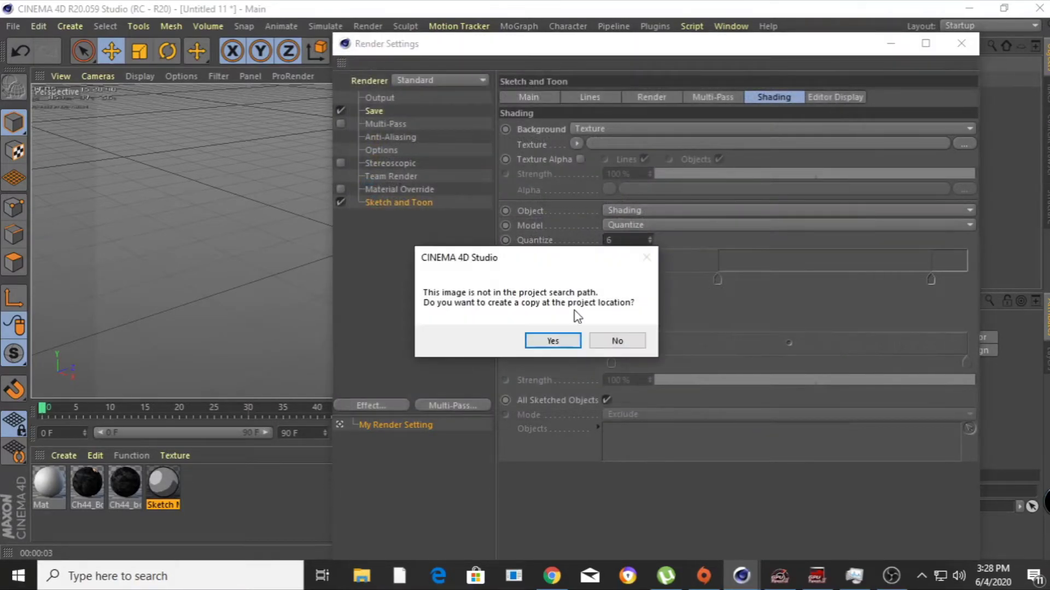
pyautogui.click(617, 340)
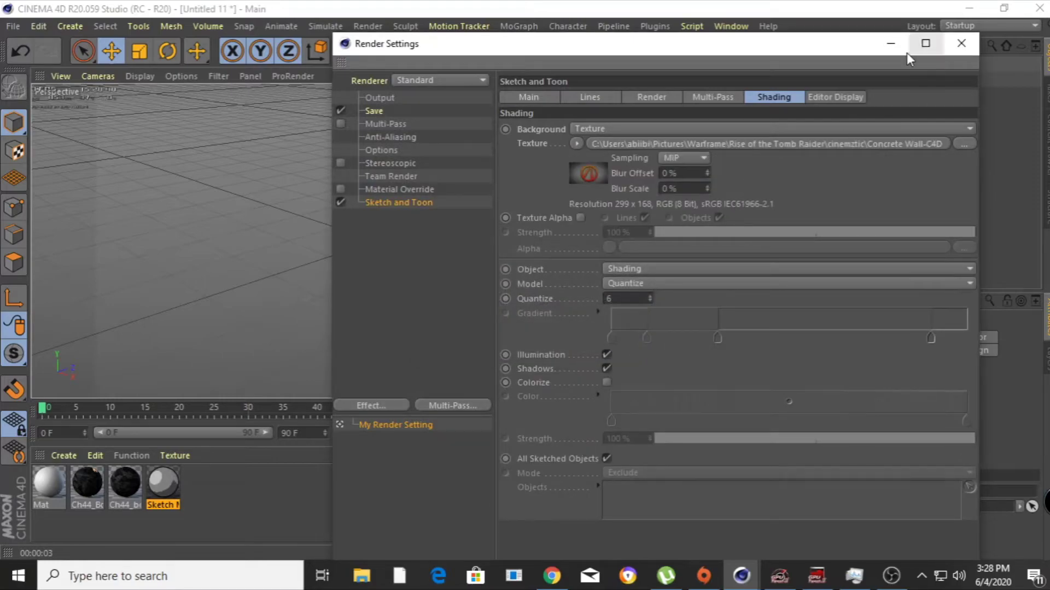
# Render a preview with the logo background, and reassign the white Mat material to Ch44 for another preview.
pyautogui.click(892, 48)
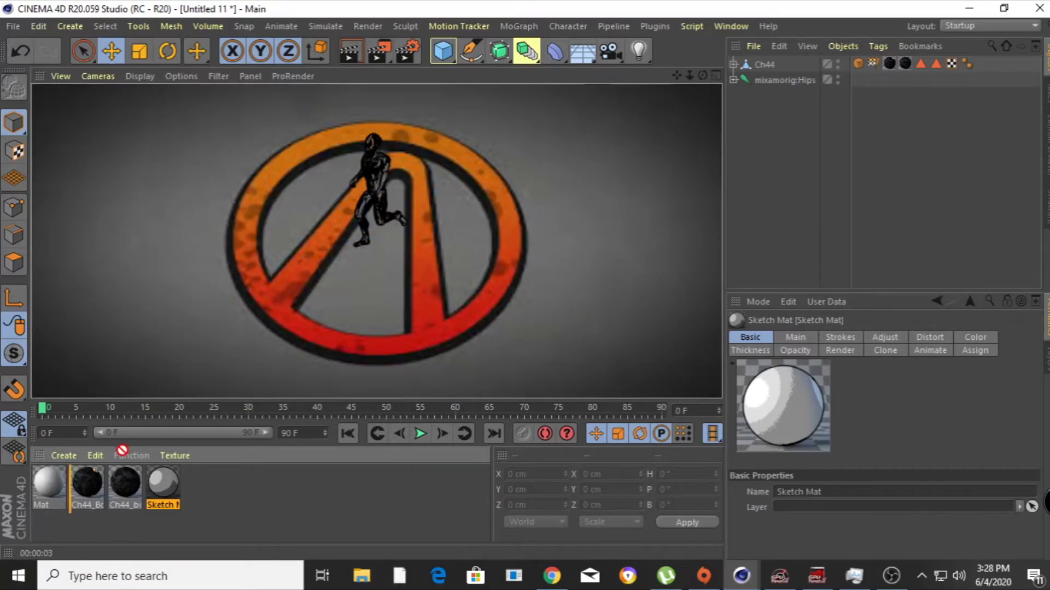
pyautogui.moveTo(768, 61); pyautogui.dragTo(768, 63)
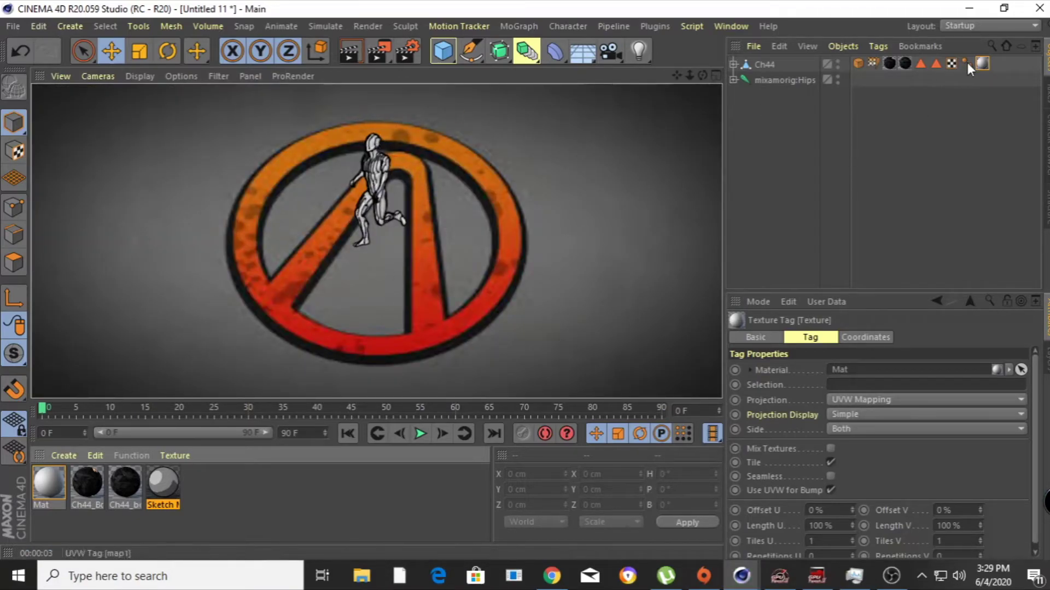
# Set the line thickness of Sketch Mat to 3 and render a viewport preview.
pyautogui.doubleClick(164, 484)
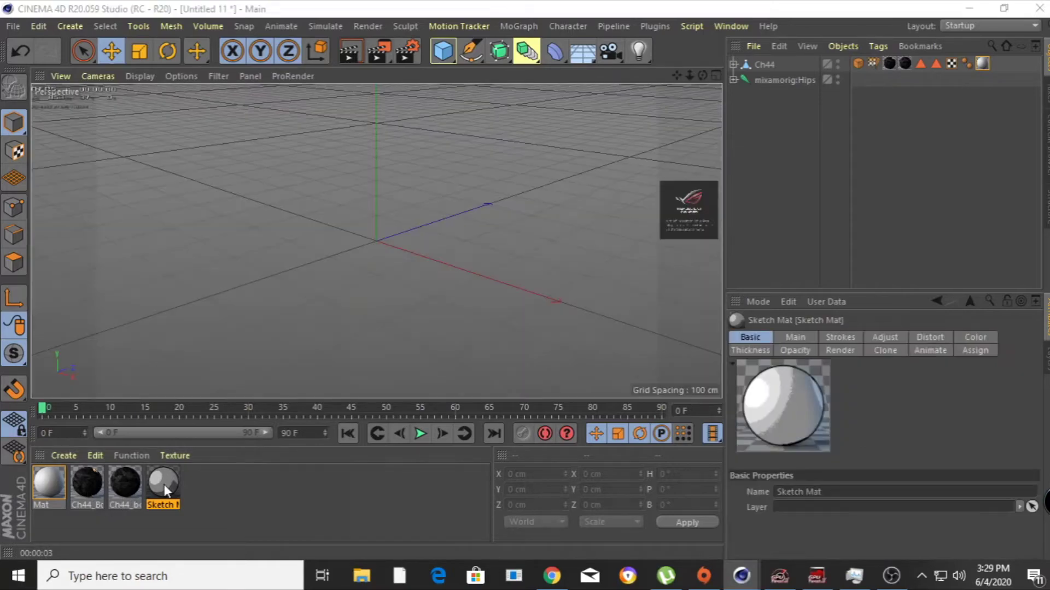
pyautogui.click(267, 245)
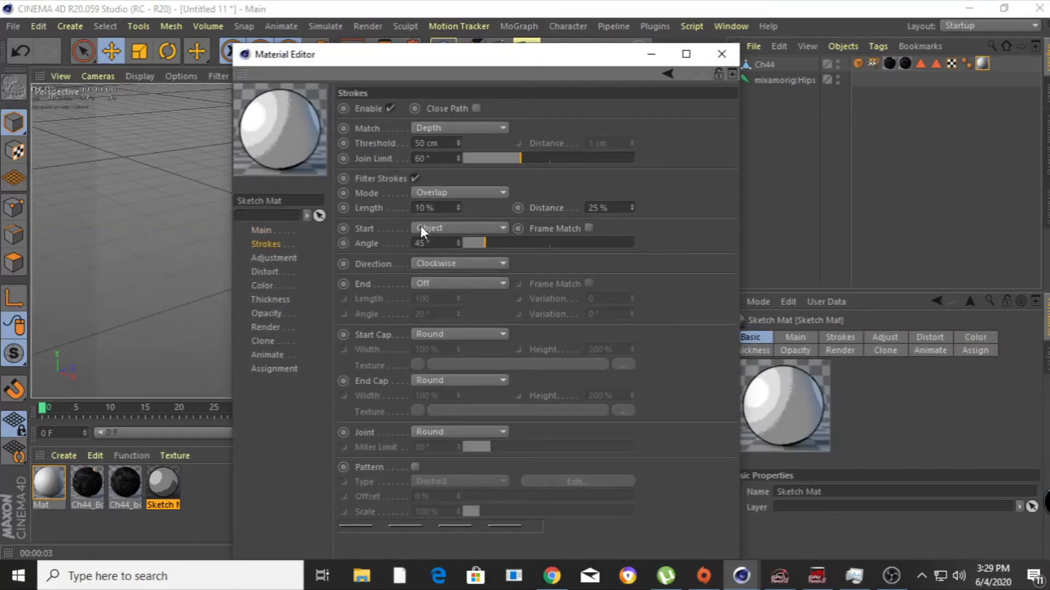
pyautogui.click(270, 260)
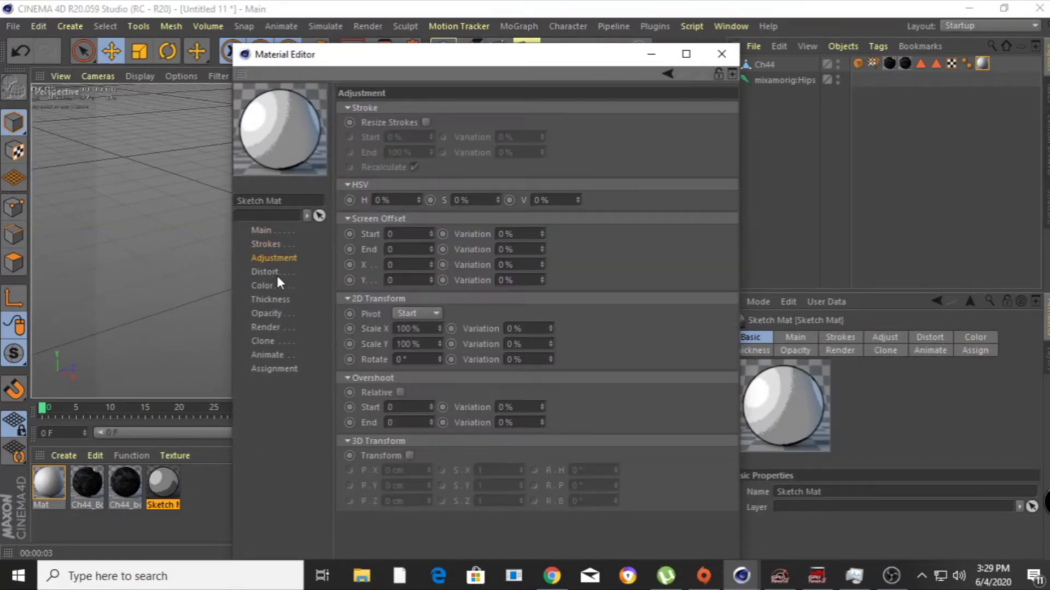
pyautogui.click(275, 300)
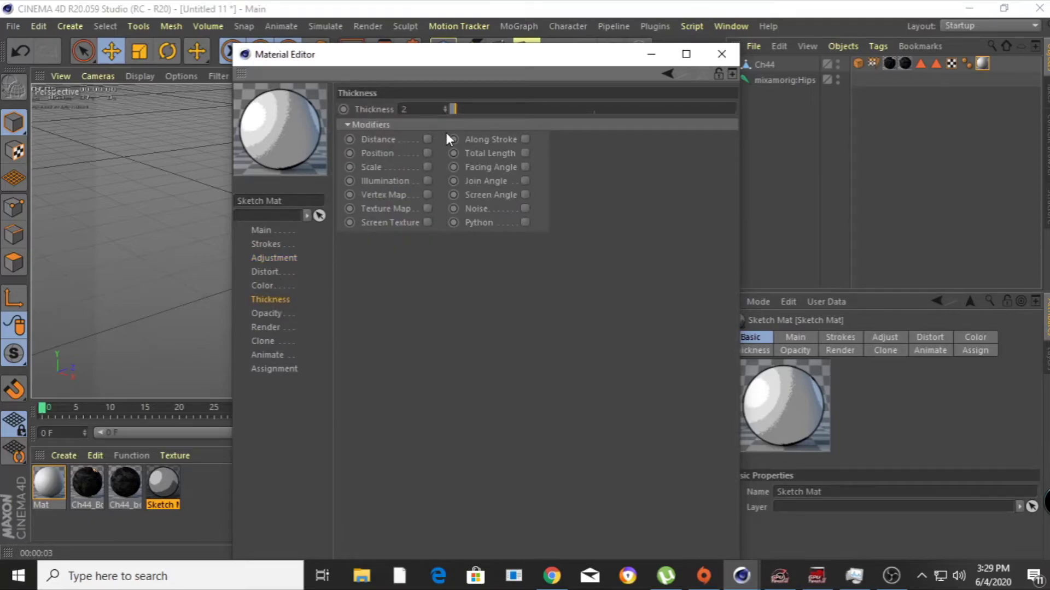
pyautogui.moveTo(454, 110)
pyautogui.mouseDown()
pyautogui.moveTo(447, 116)
pyautogui.moveTo(660, 148)
pyautogui.moveTo(556, 97)
pyautogui.moveTo(480, 114)
pyautogui.moveTo(451, 107)
pyautogui.mouseUp()
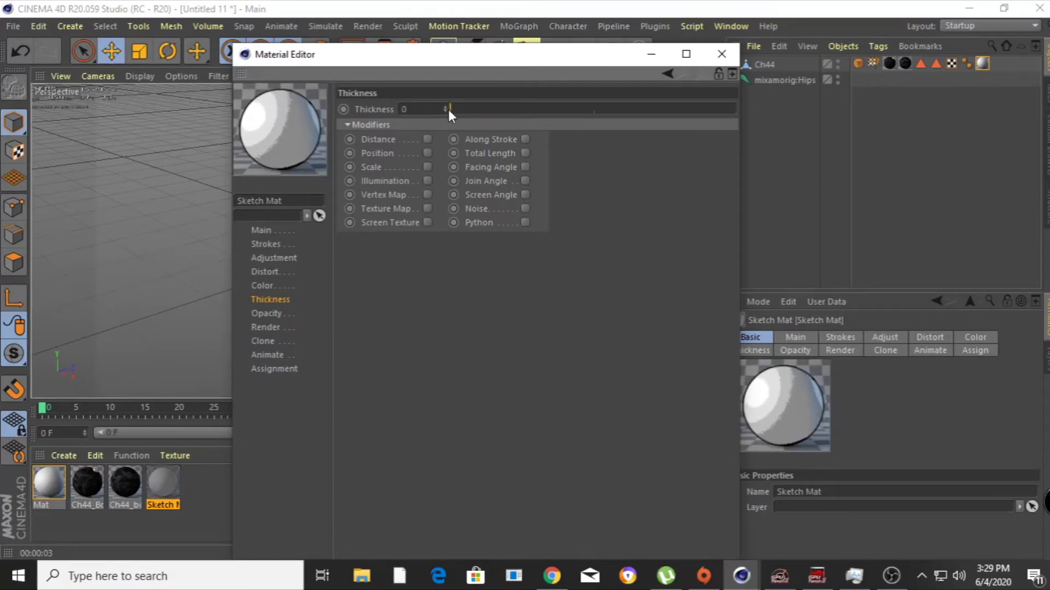
pyautogui.moveTo(452, 107); pyautogui.dragTo(457, 110)
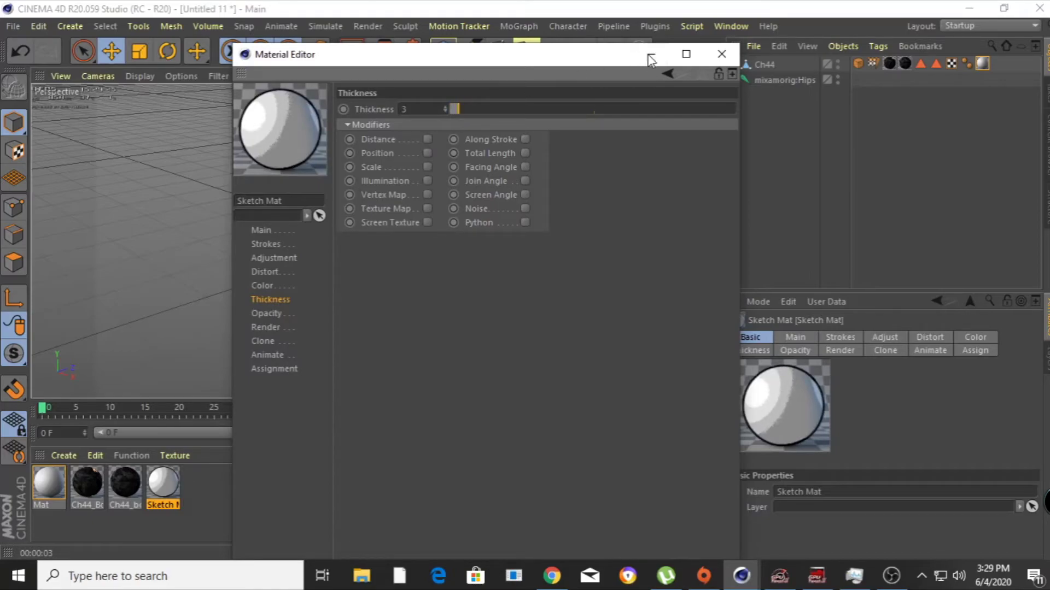
pyautogui.click(648, 55)
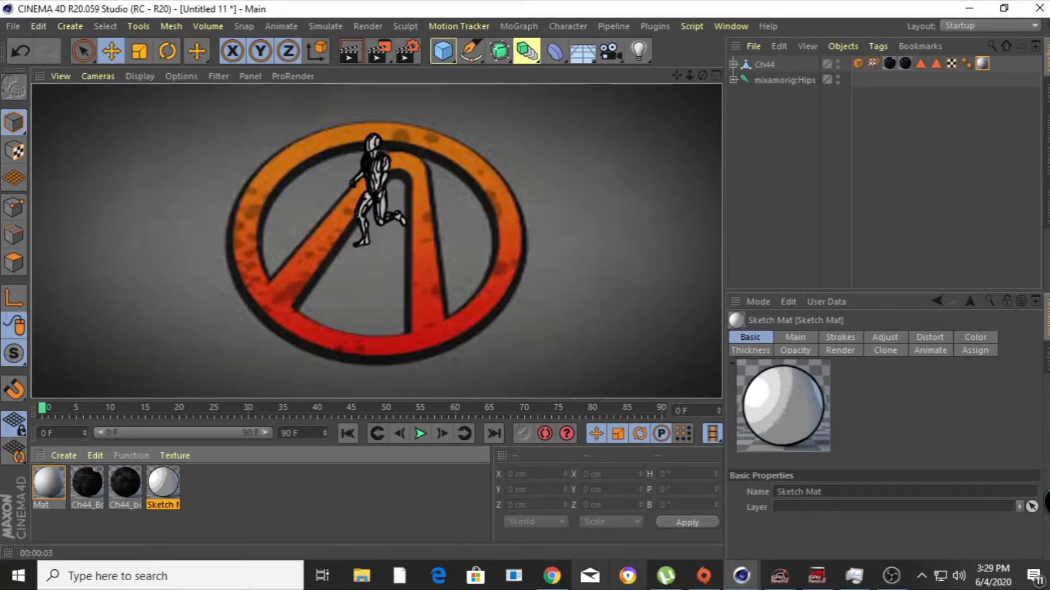
# Set the line thickness of Sketch Mat to 1 and render a viewport preview.
pyautogui.moveTo(754, 582)
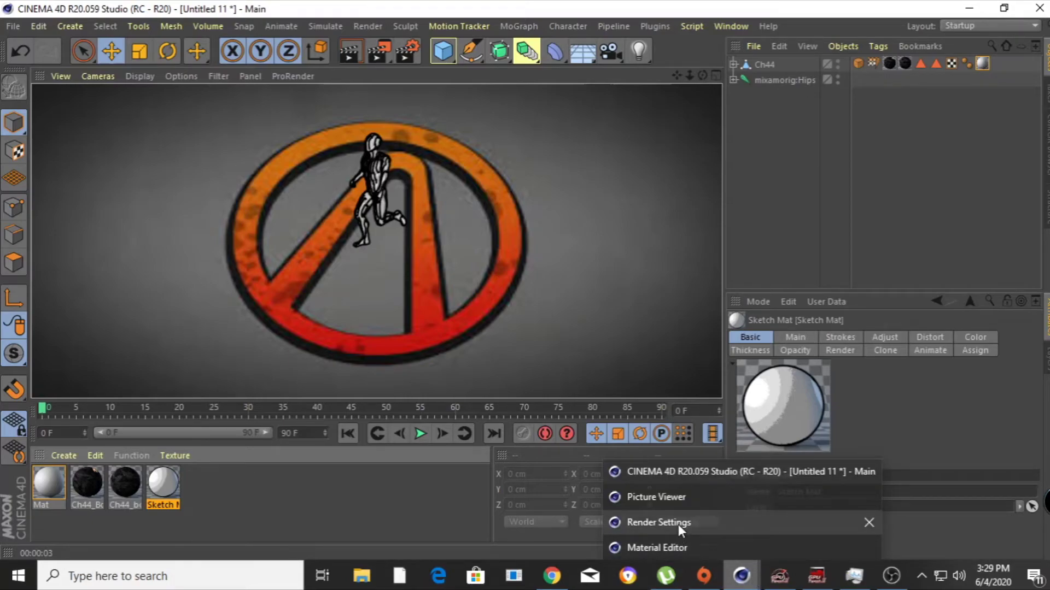
pyautogui.click(667, 547)
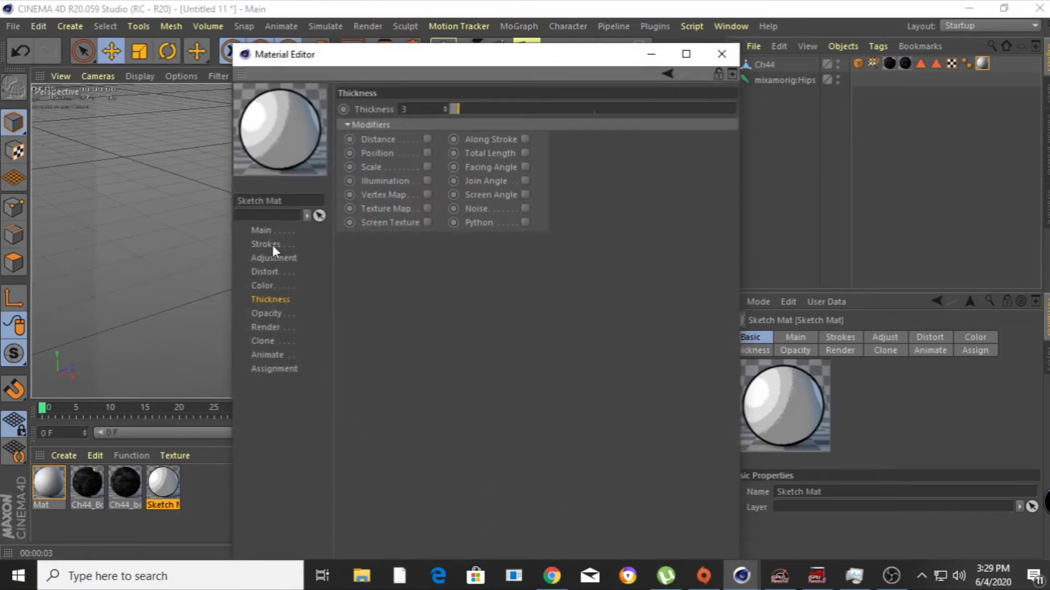
pyautogui.write('1')
pyautogui.press('Return')
pyautogui.moveTo(296, 61); pyautogui.dragTo(469, 125)
pyautogui.click(345, 48)
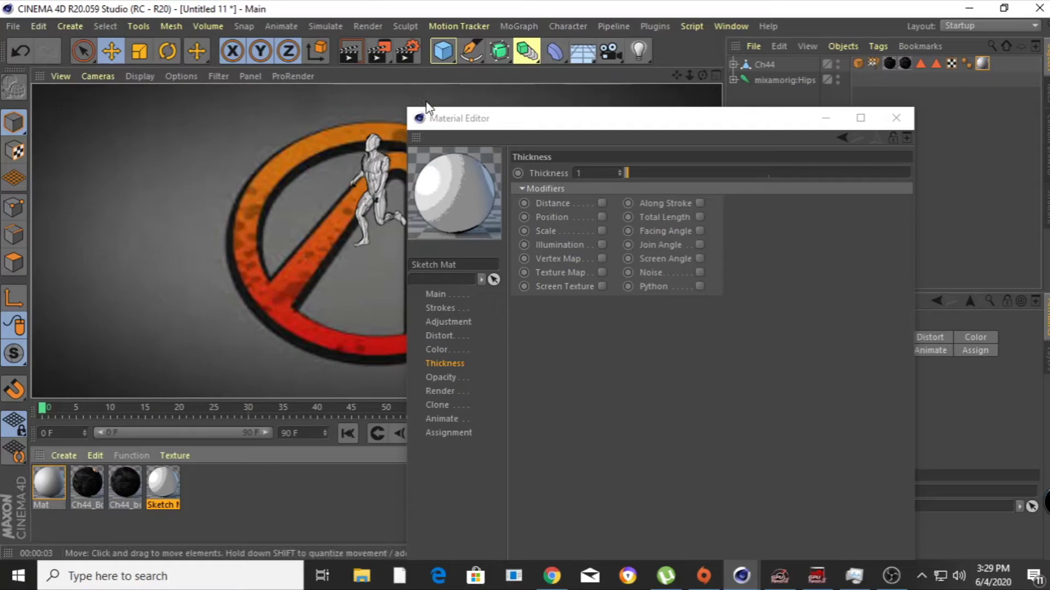
pyautogui.moveTo(441, 120); pyautogui.dragTo(455, 126)
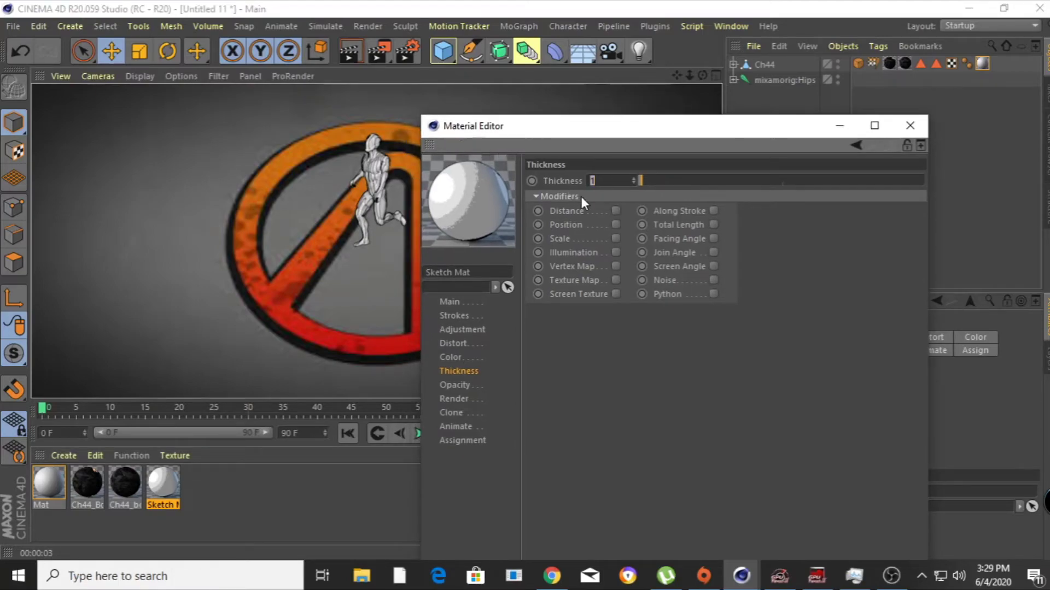
# Enable the Distance thickness modifier on Sketch Mat, previewing it together with Along Stroke and again with Along Stroke disabled.
pyautogui.click(715, 211)
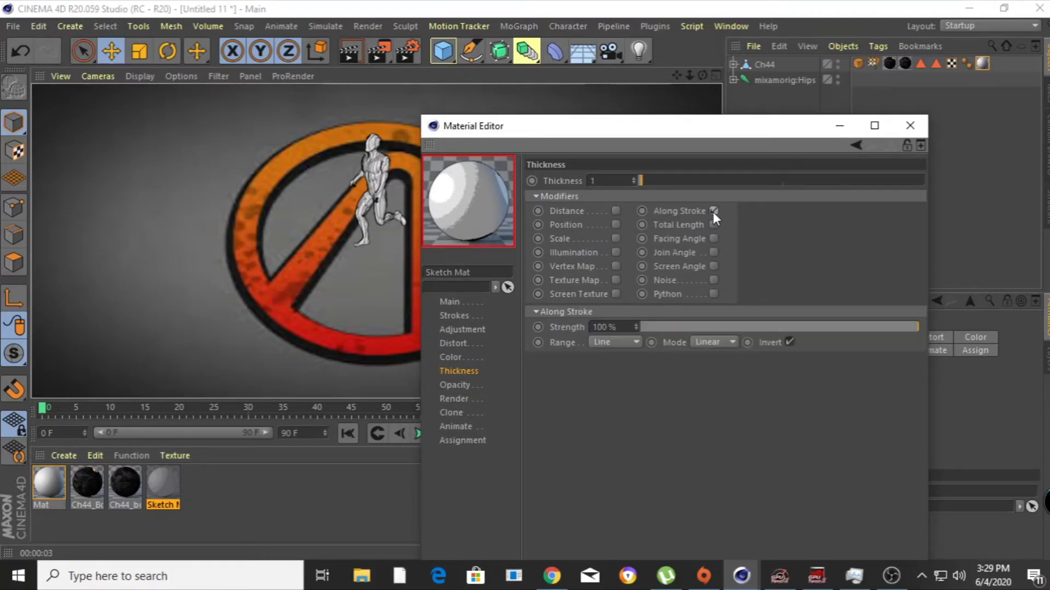
pyautogui.click(614, 211)
pyautogui.click(341, 50)
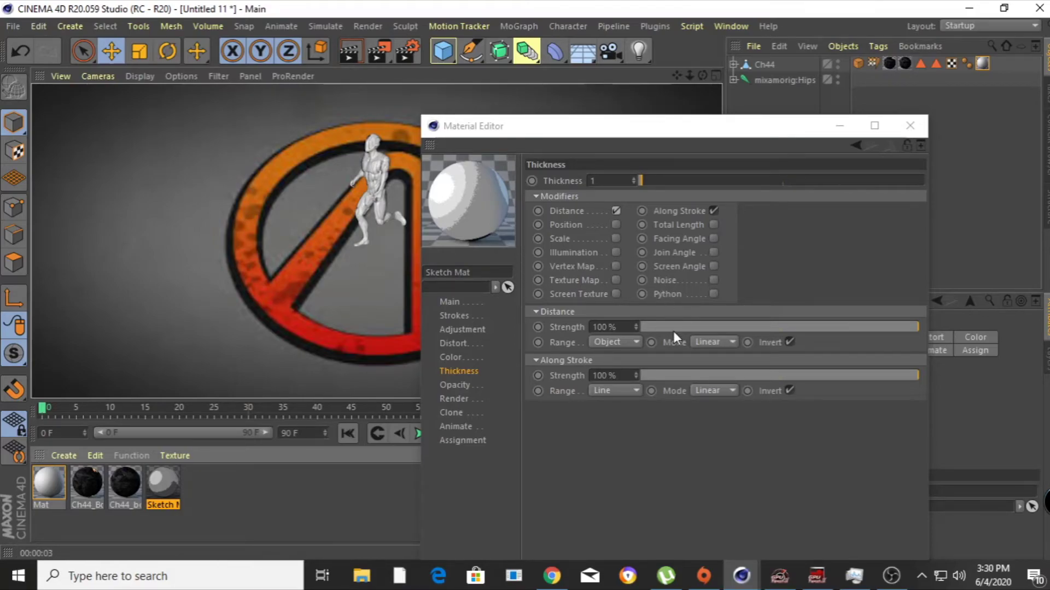
pyautogui.click(714, 210)
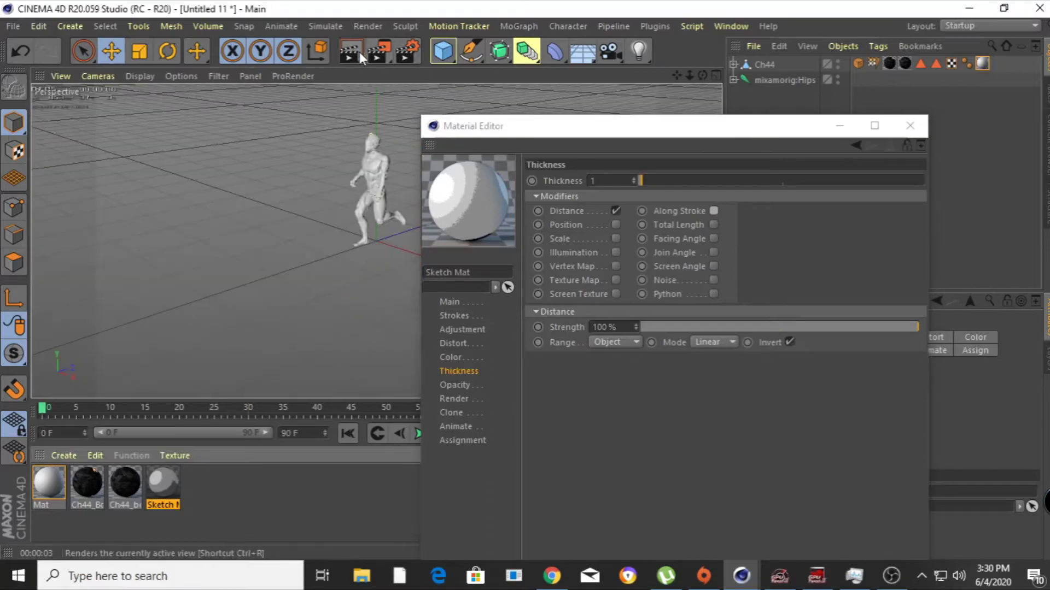
pyautogui.click(359, 52)
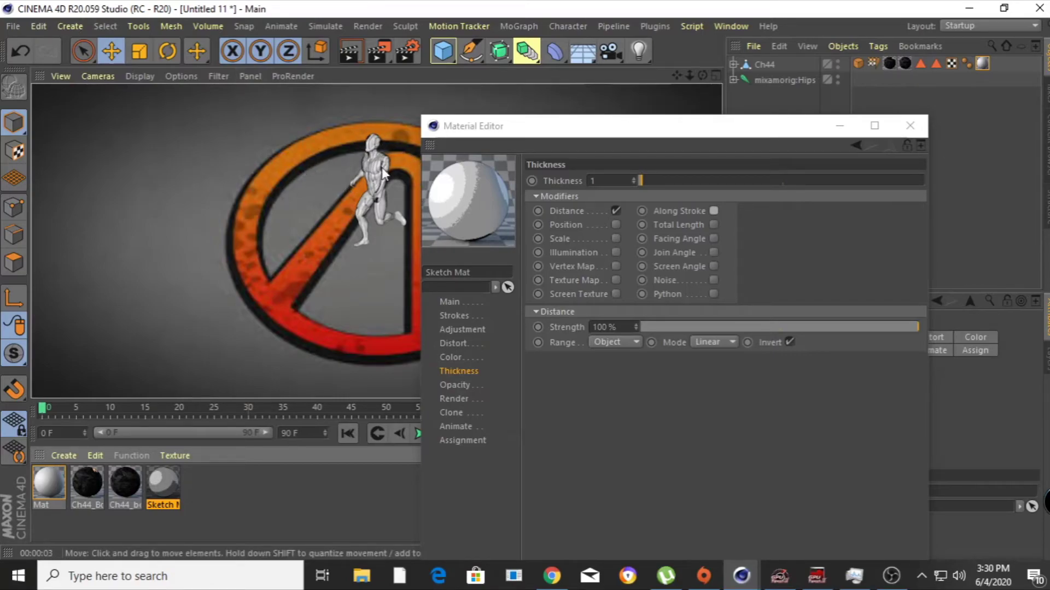
# Try a Distance modifier strength of 22% with a viewport preview, and undo the strength change.
pyautogui.moveTo(724, 325); pyautogui.dragTo(700, 326)
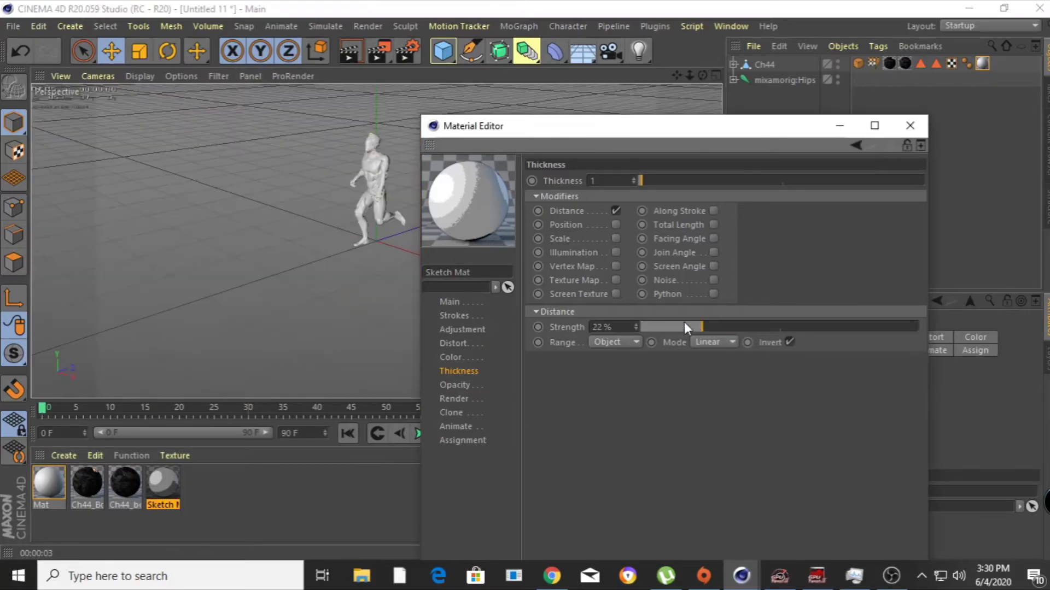
pyautogui.click(349, 50)
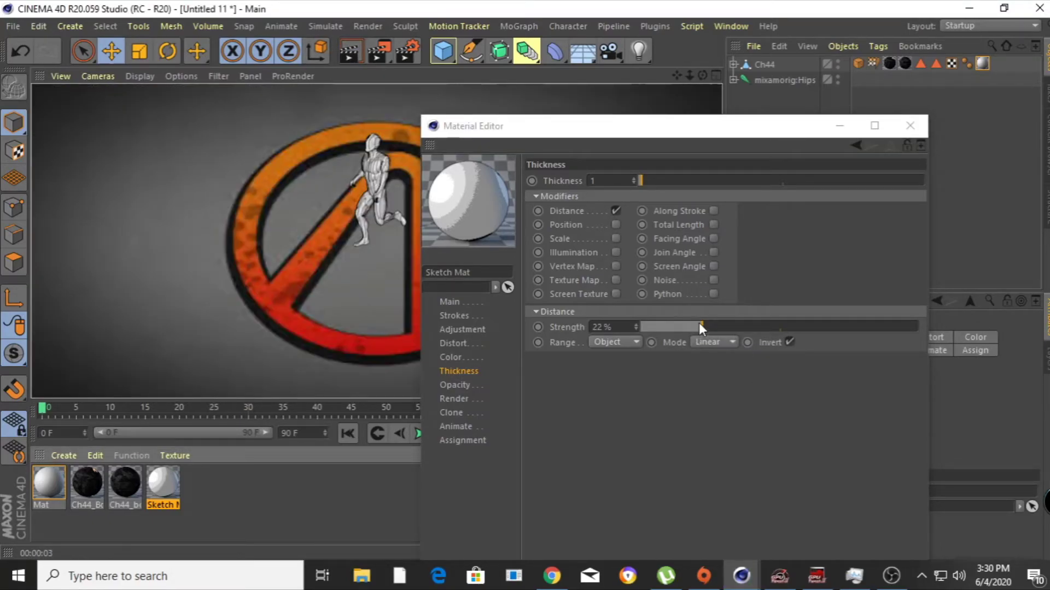
pyautogui.hotkey('ctrl', 'z')
# Set the Distance modifier's mode to Spline, smooth its curve points and render a viewport preview.
pyautogui.click(696, 343)
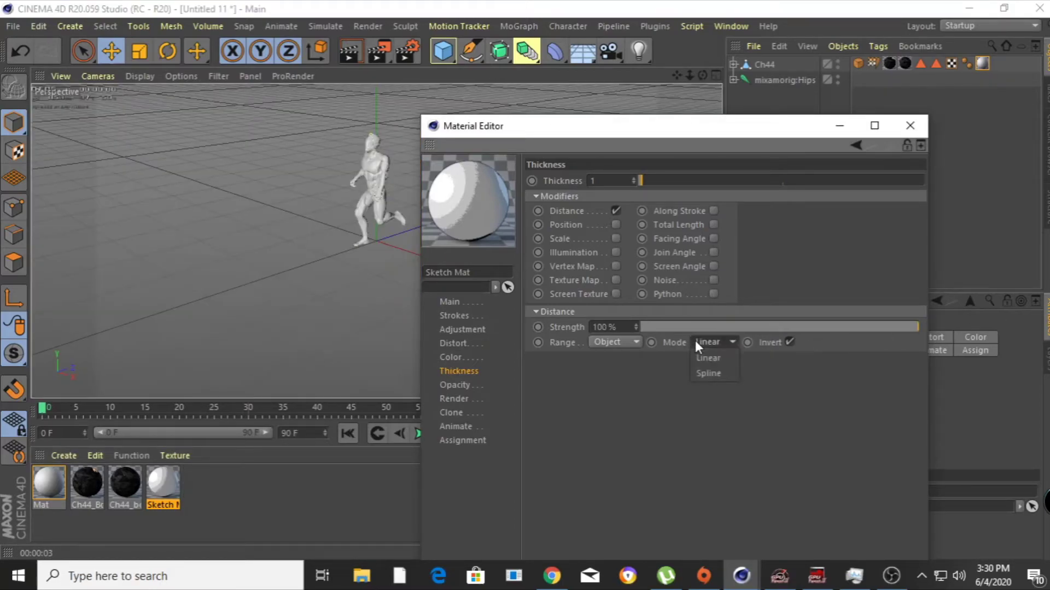
pyautogui.click(721, 374)
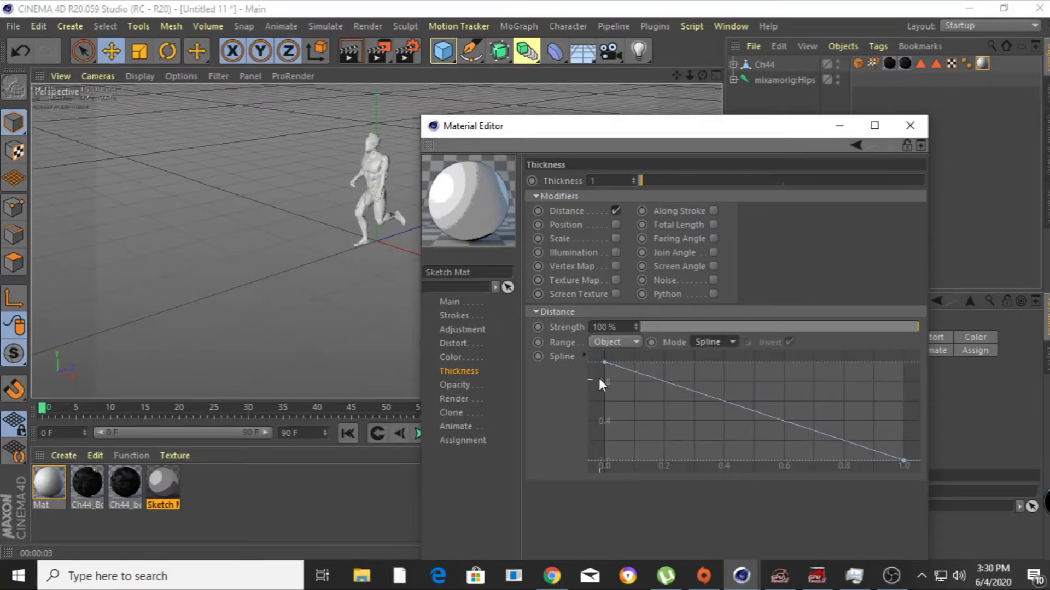
pyautogui.click(604, 362)
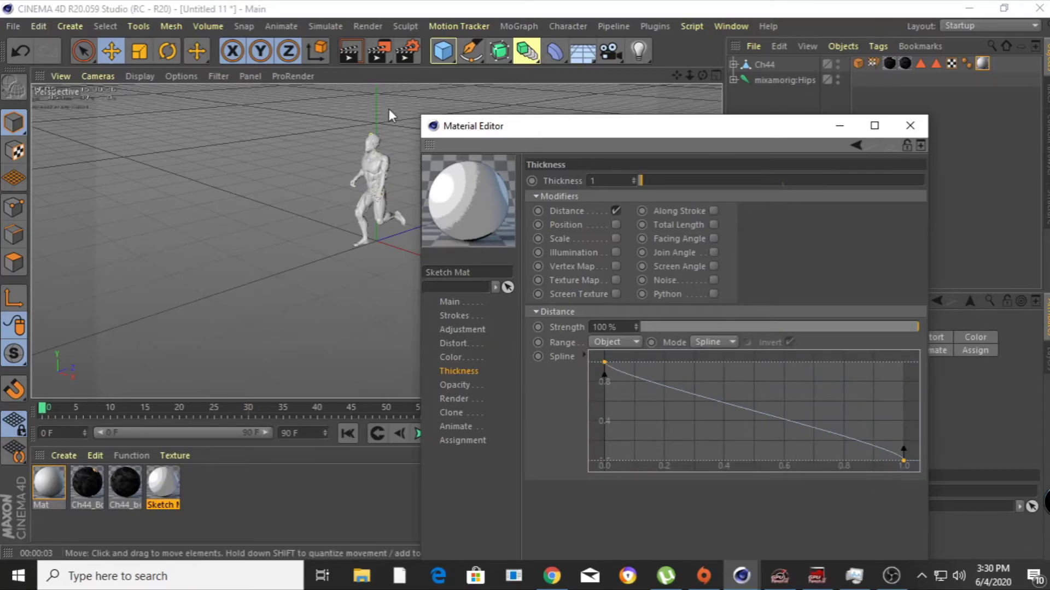
pyautogui.click(347, 49)
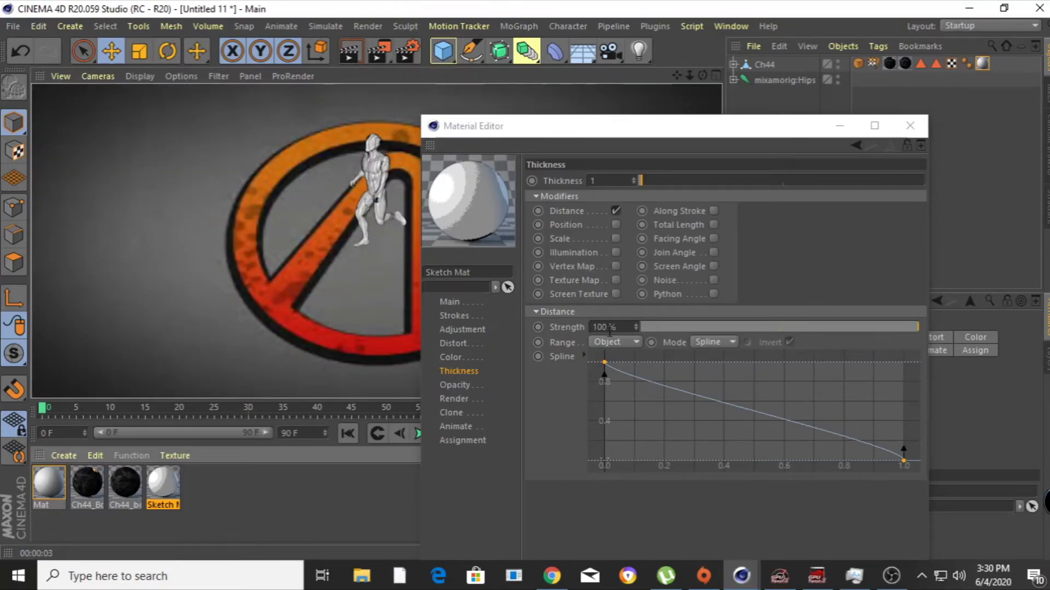
# Set the Distance modifier's range to Camera and start a viewport preview render.
pyautogui.click(613, 343)
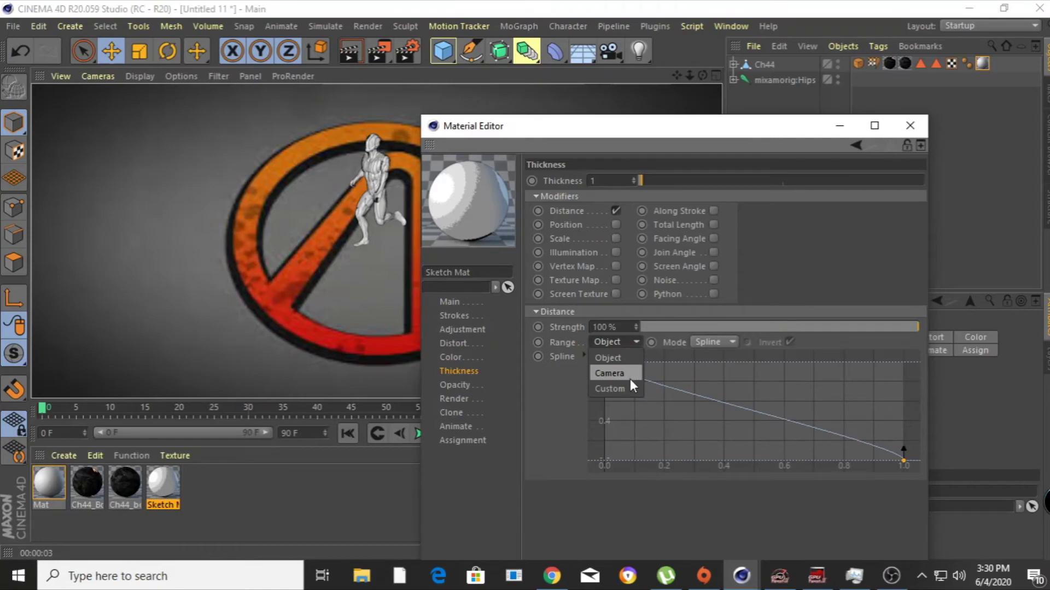
pyautogui.click(623, 374)
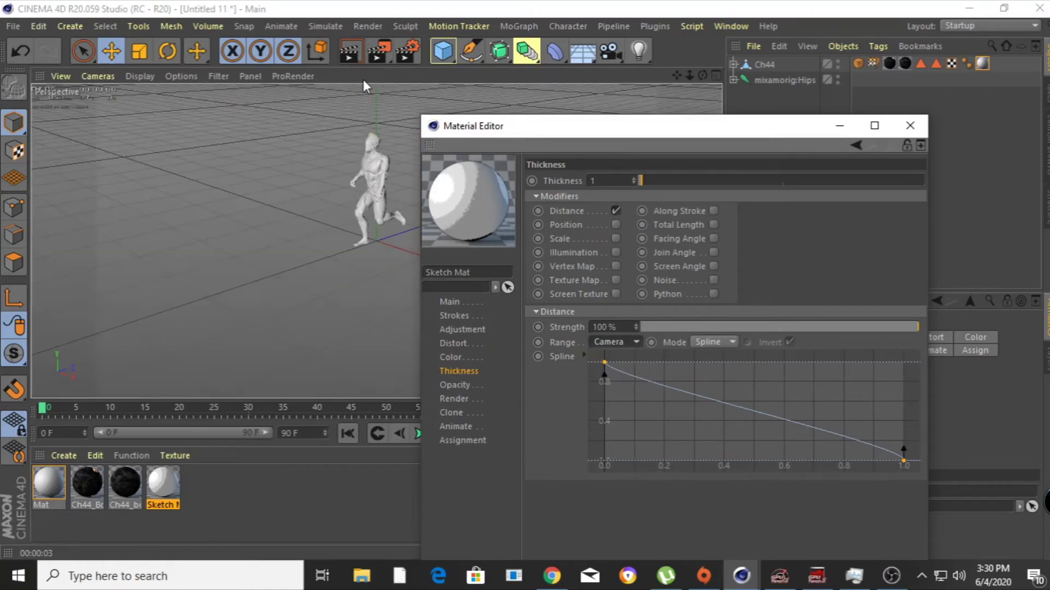
pyautogui.click(345, 51)
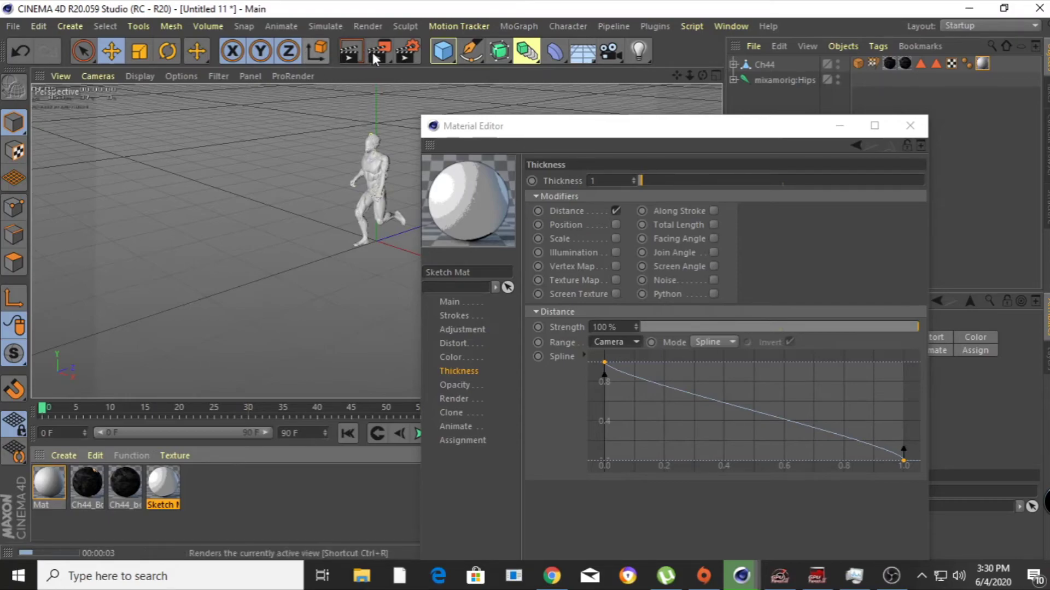
# Set the render output file to "skecht" in the prjct_maxon folder.
pyautogui.click(406, 48)
pyautogui.click(375, 111)
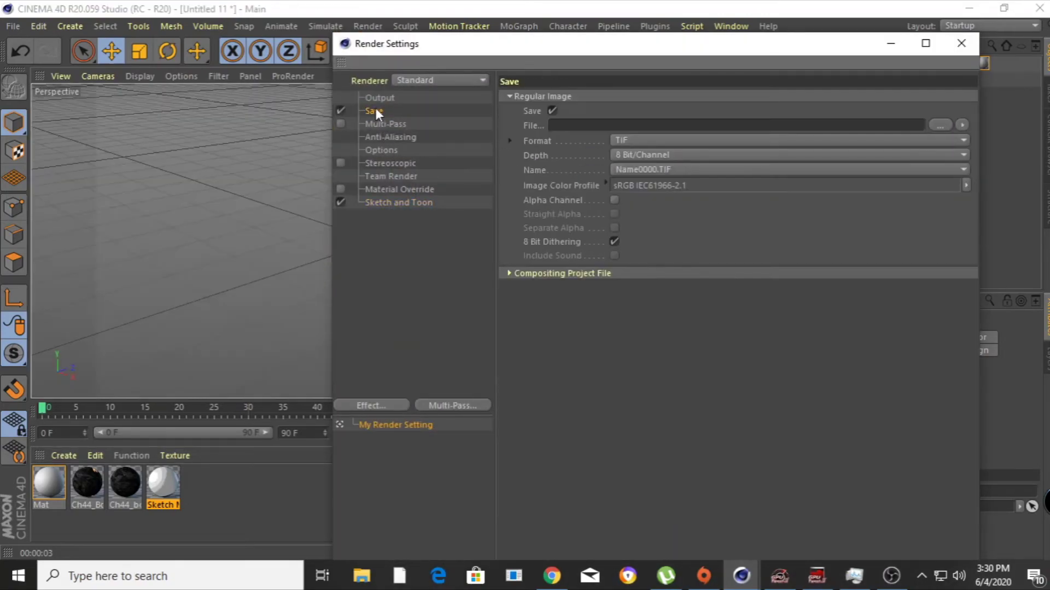
pyautogui.click(940, 125)
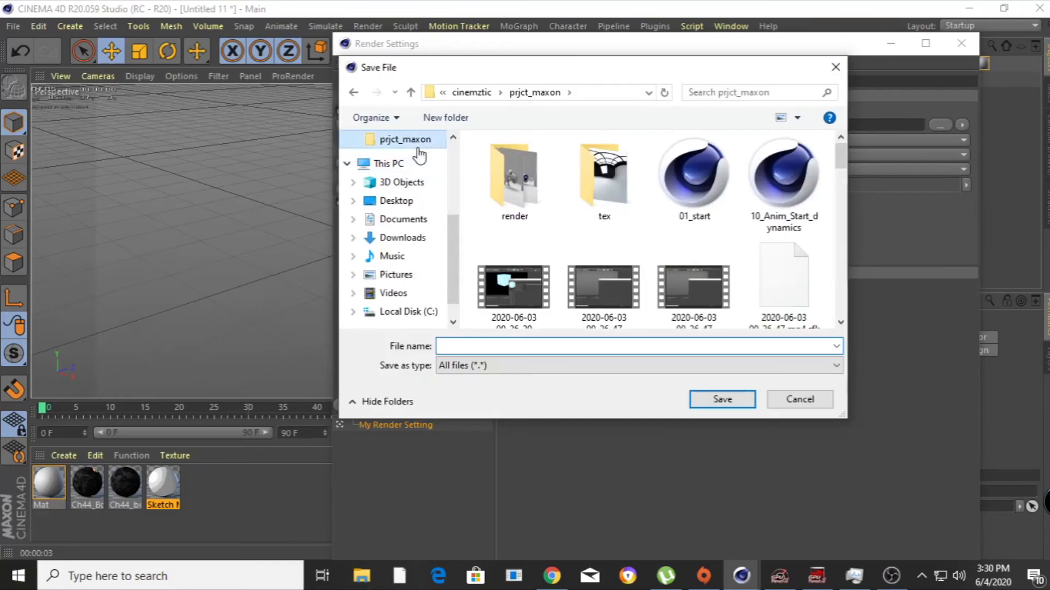
pyautogui.click(522, 344)
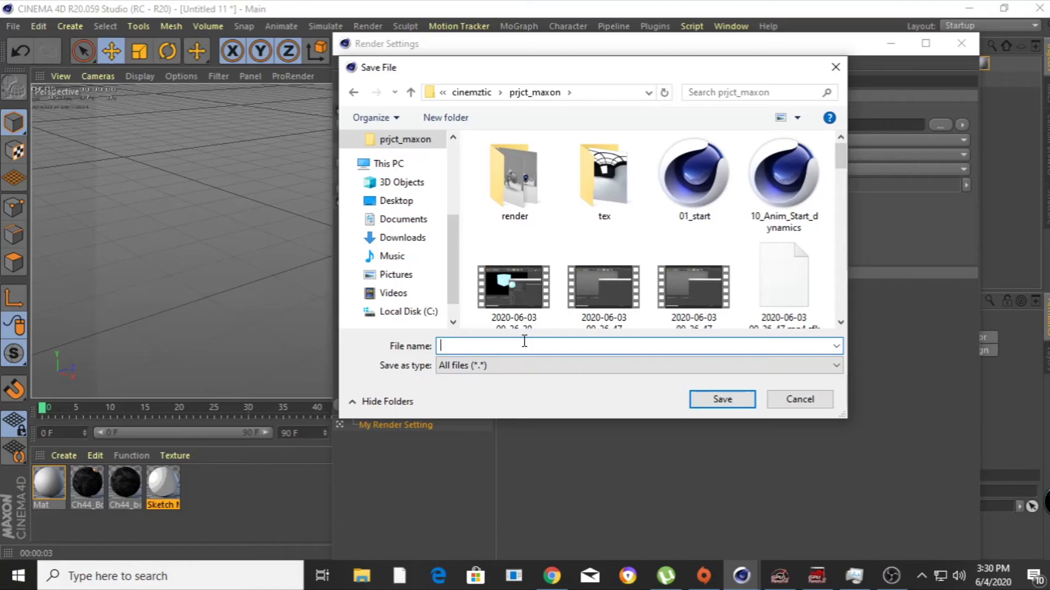
pyautogui.write('skecht')
pyautogui.click(721, 399)
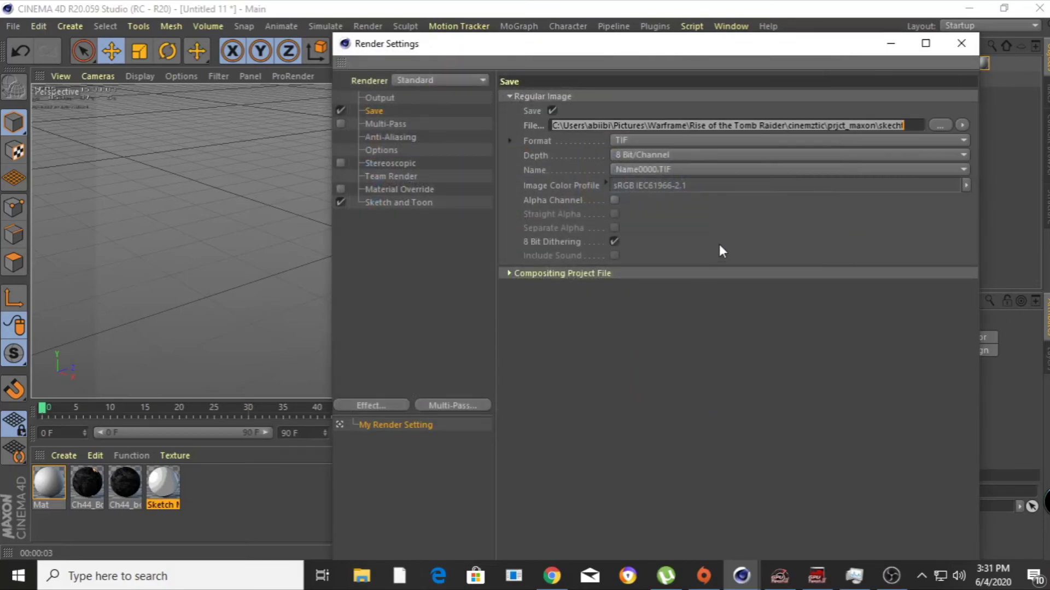
# Set the render frame range to All Frames and render the animation to the Picture Viewer.
pyautogui.click(384, 102)
pyautogui.click(681, 270)
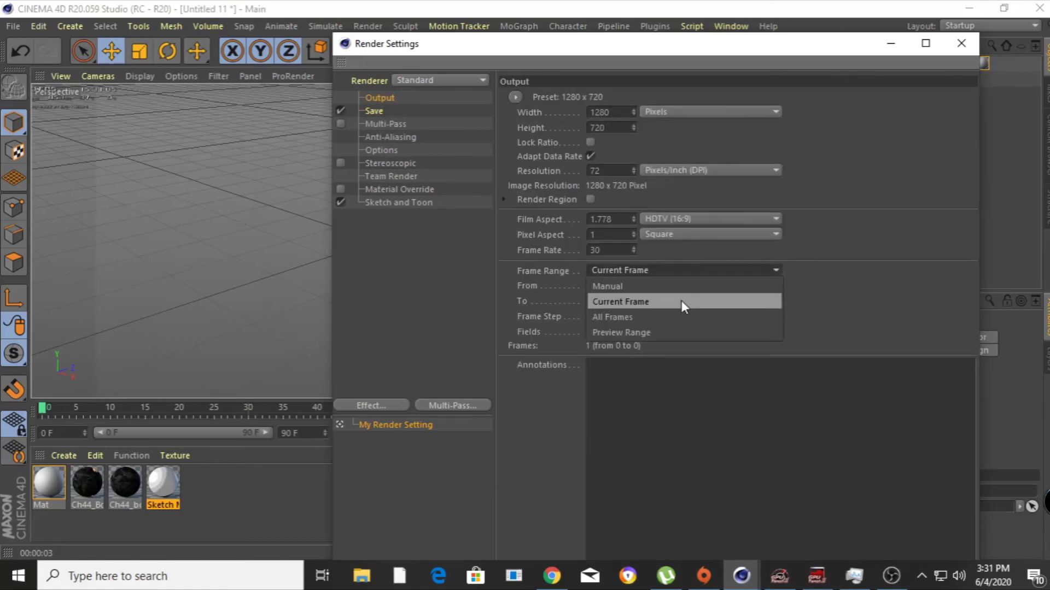
pyautogui.click(669, 314)
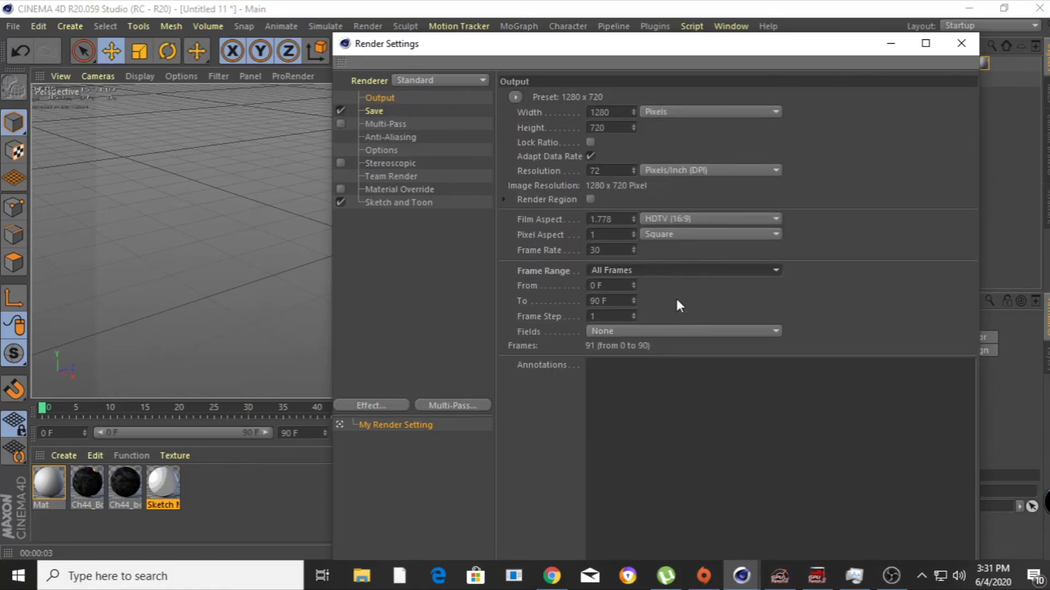
pyautogui.click(887, 43)
pyautogui.click(378, 48)
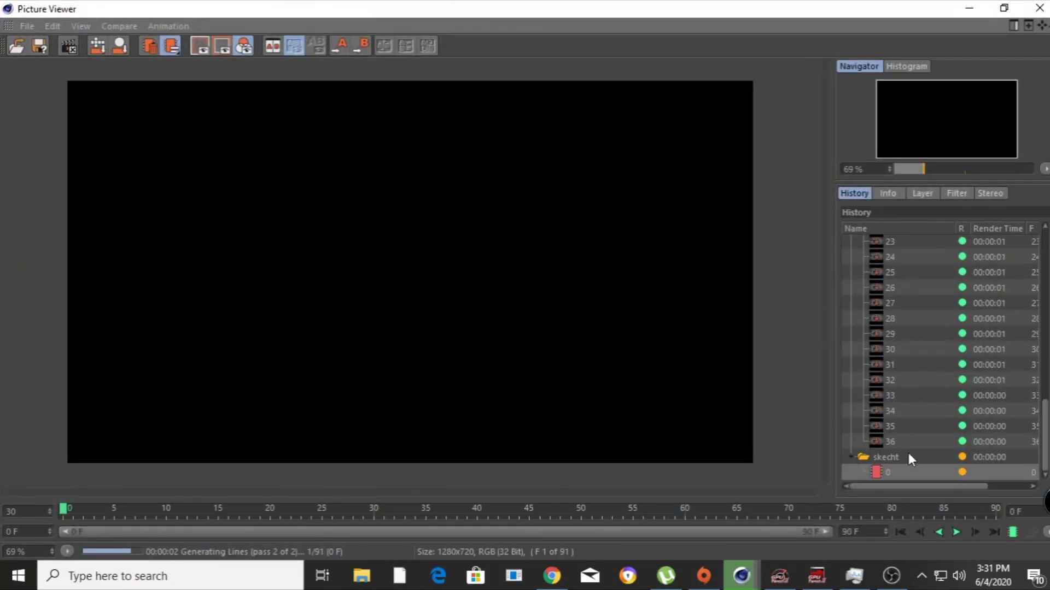
pyautogui.moveTo(900, 581)
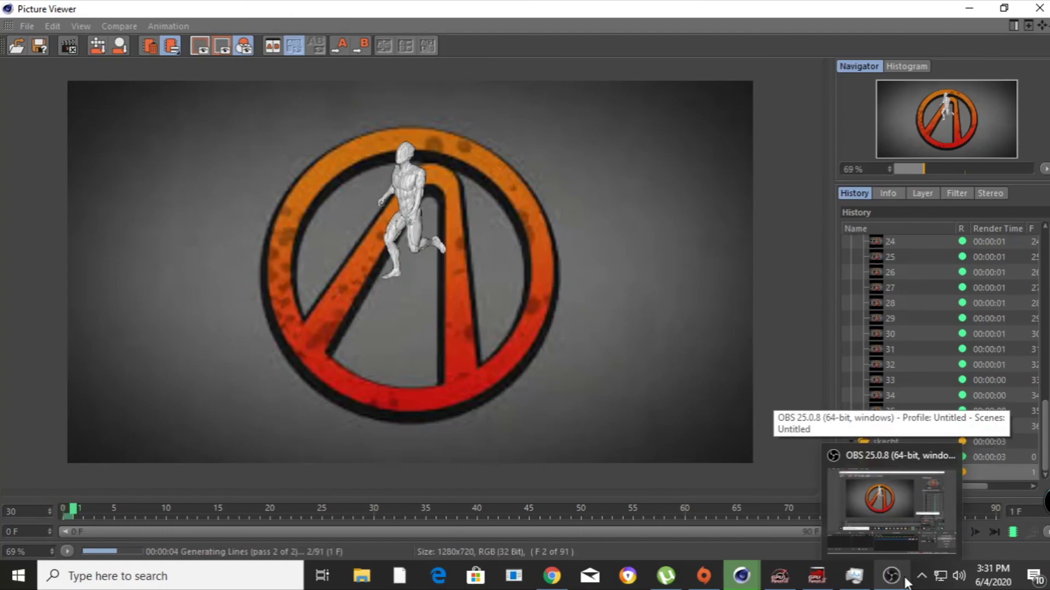
pyautogui.click(940, 548)
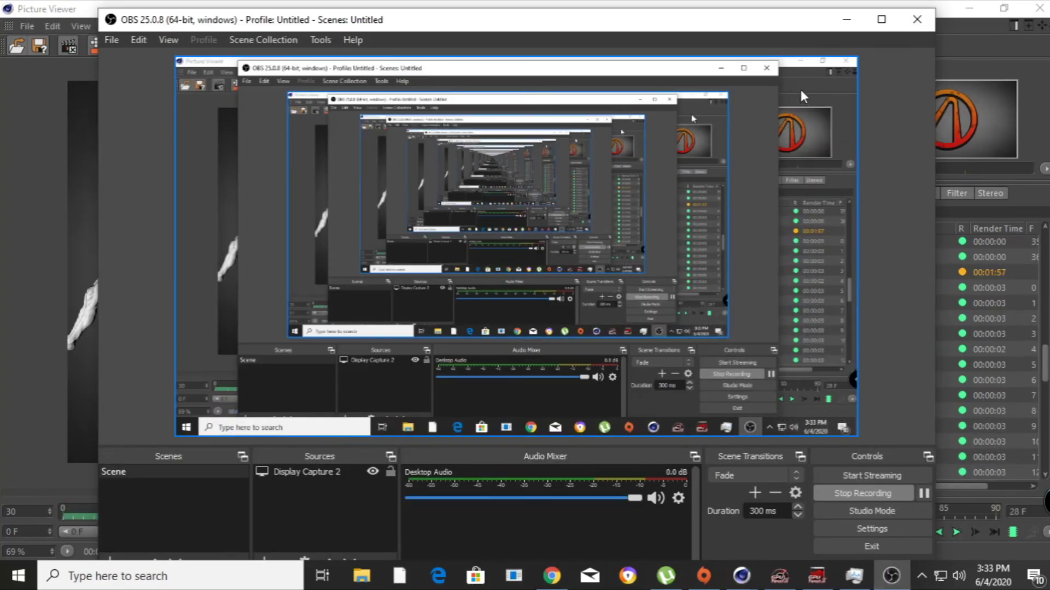
pyautogui.click(847, 20)
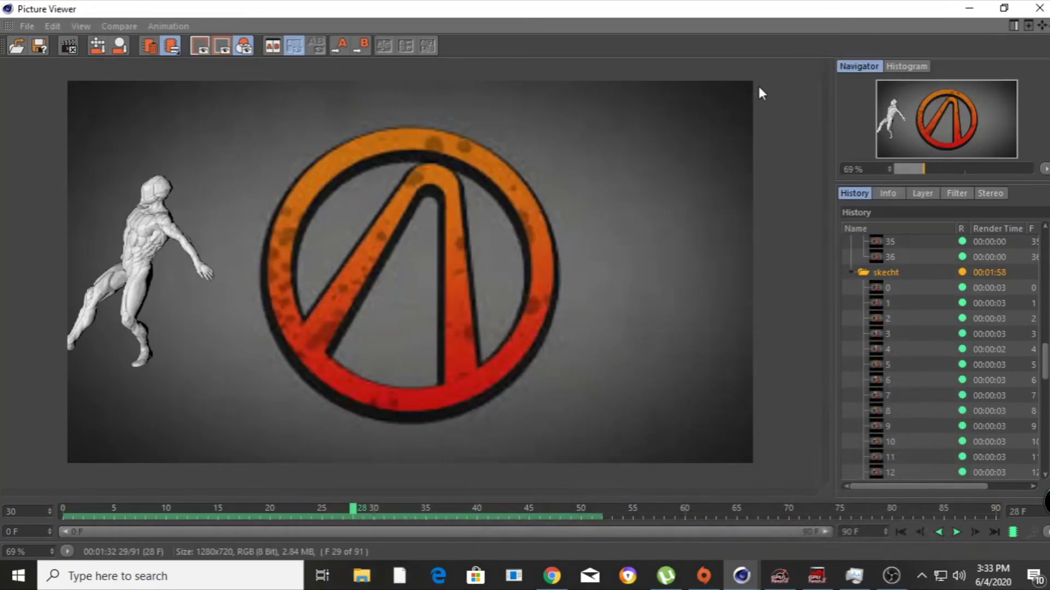
# Play the rendered "skecht" frames forwards, pause the playback and scrub back through the animation.
pyautogui.click(955, 532)
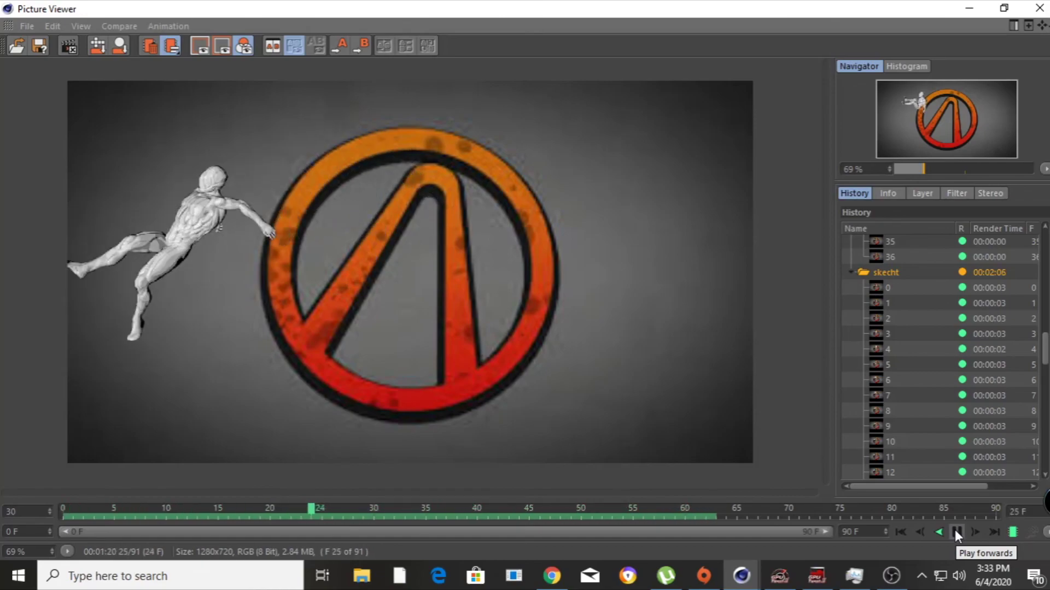
pyautogui.click(955, 532)
pyautogui.moveTo(406, 510); pyautogui.dragTo(269, 433)
pyautogui.moveTo(892, 575)
pyautogui.click(875, 509)
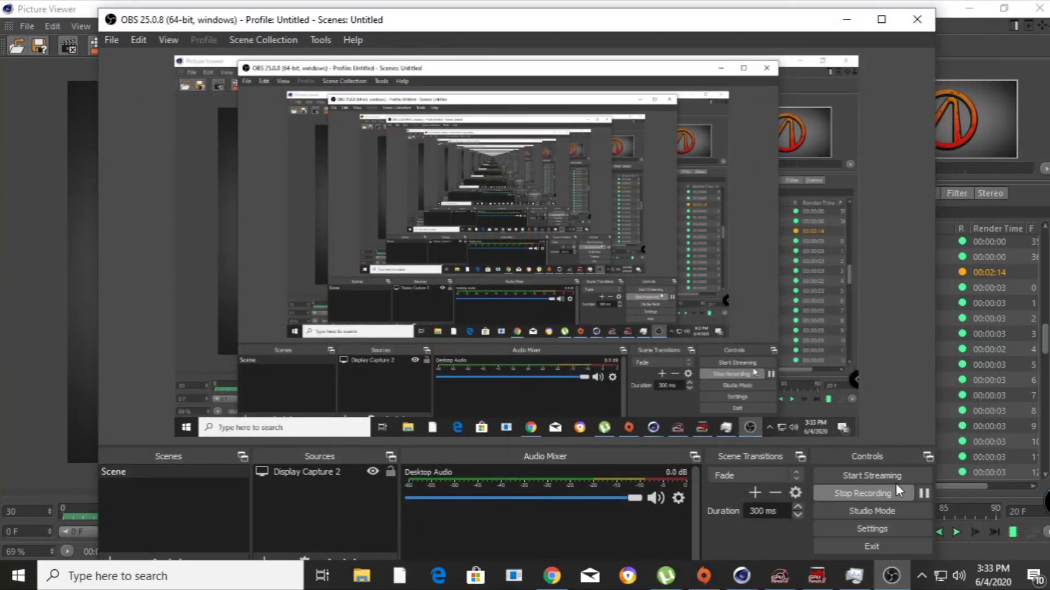